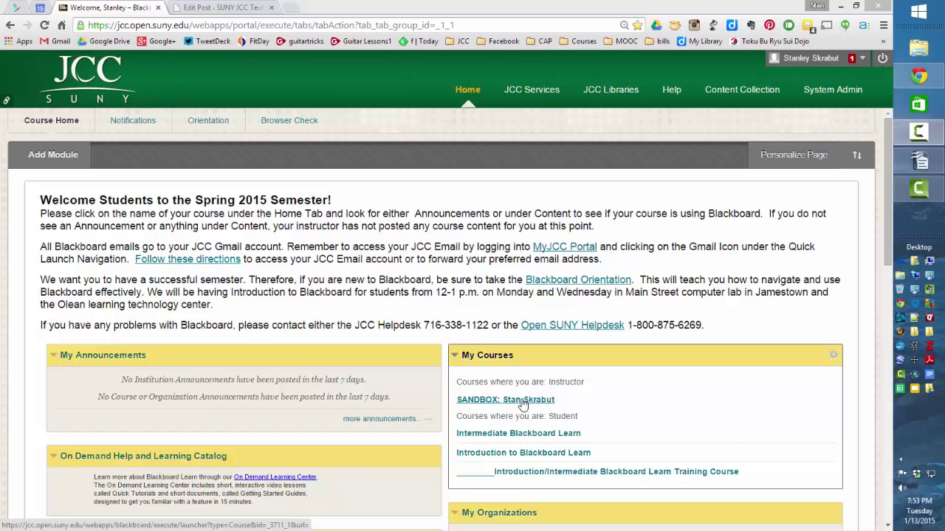
Open the sandbox course's Content area and start building a new Syllabus item there.
{"action": "left_click", "coordinate": [522, 400]}
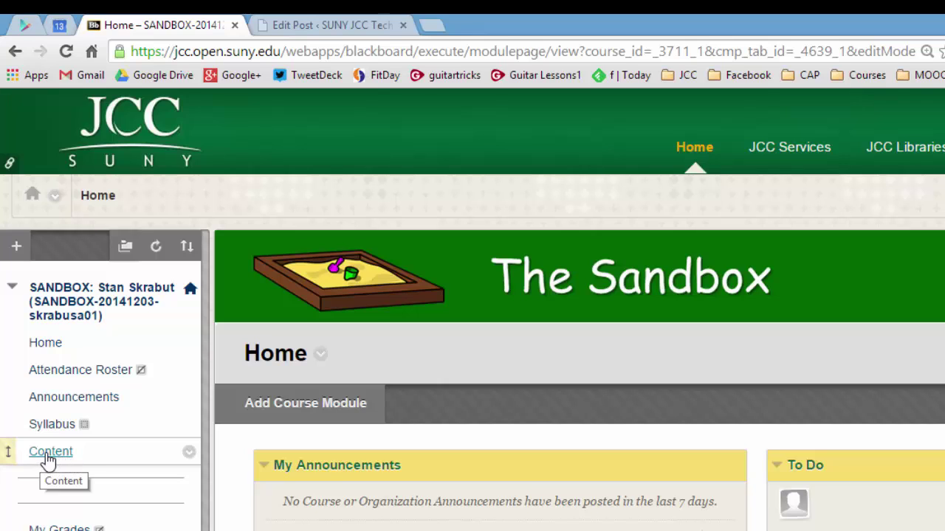
{"action": "left_click", "coordinate": [48, 459]}
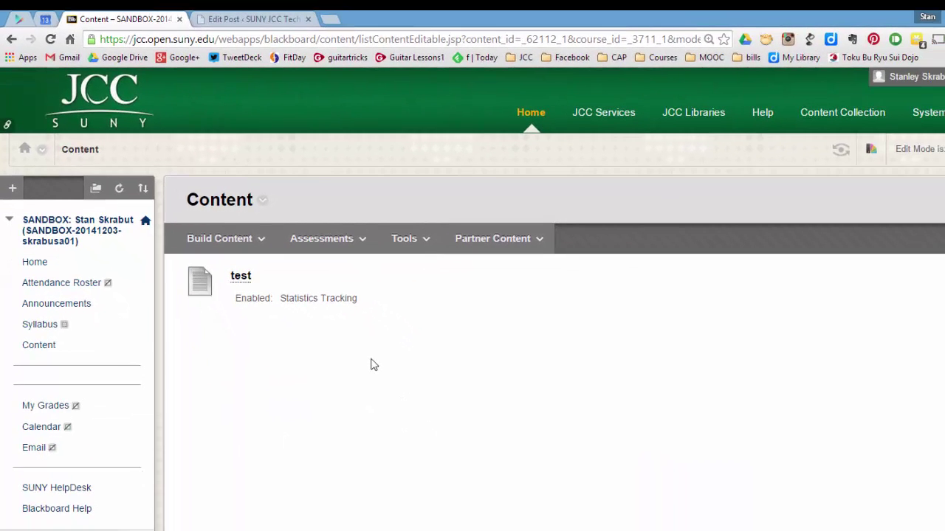
{"action": "left_click", "coordinate": [244, 238]}
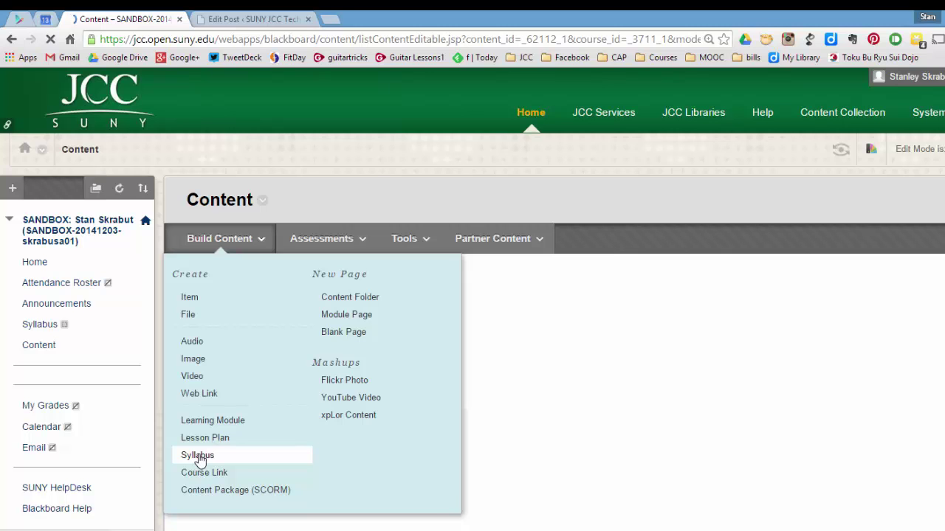
{"action": "left_click", "coordinate": [198, 456]}
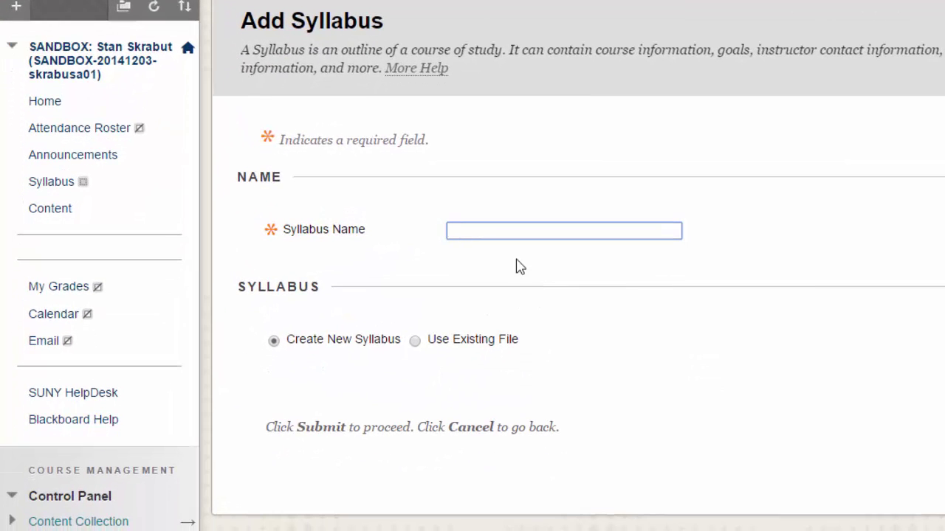
Name the item "Syllabus" and submit it with the Create New Syllabus option.
{"action": "left_click", "coordinate": [481, 233]}
{"action": "type", "text": "Syllab"}
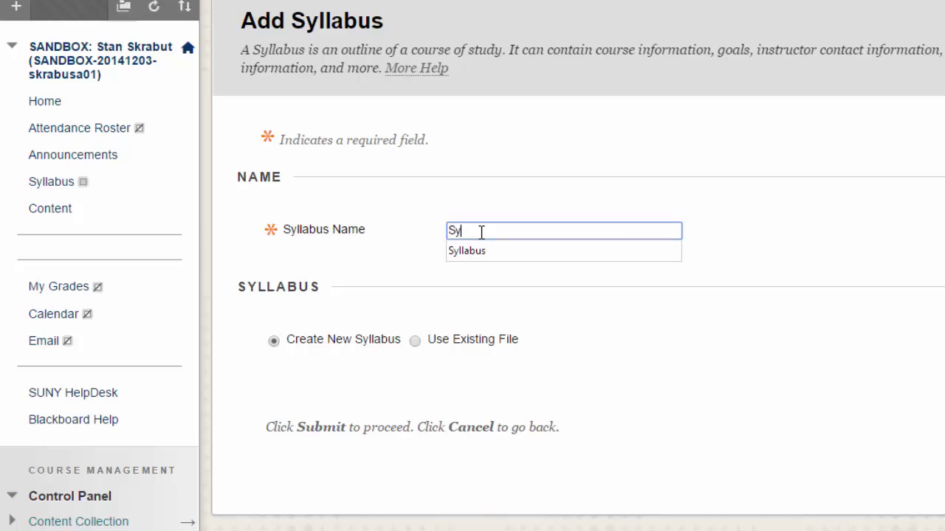
{"action": "type", "text": "us"}
{"action": "left_click", "coordinate": [473, 251]}
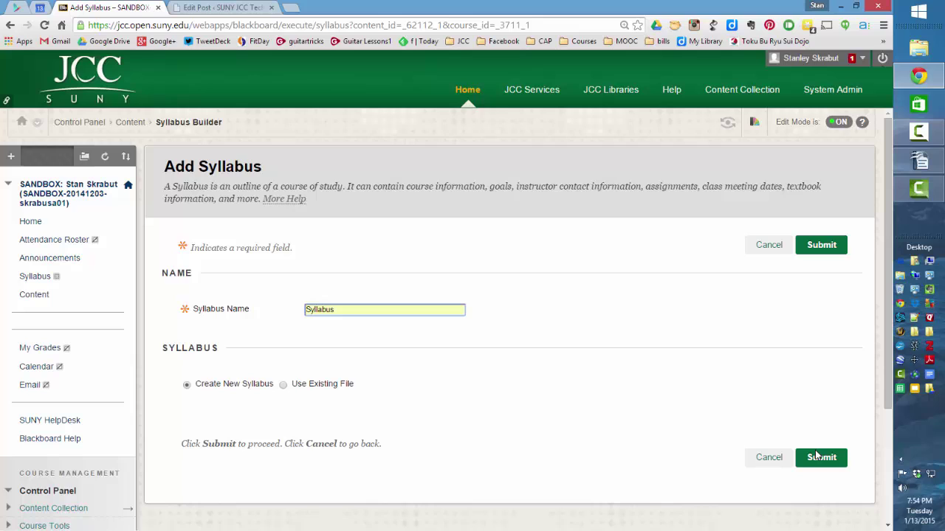
{"action": "left_click", "coordinate": [821, 458]}
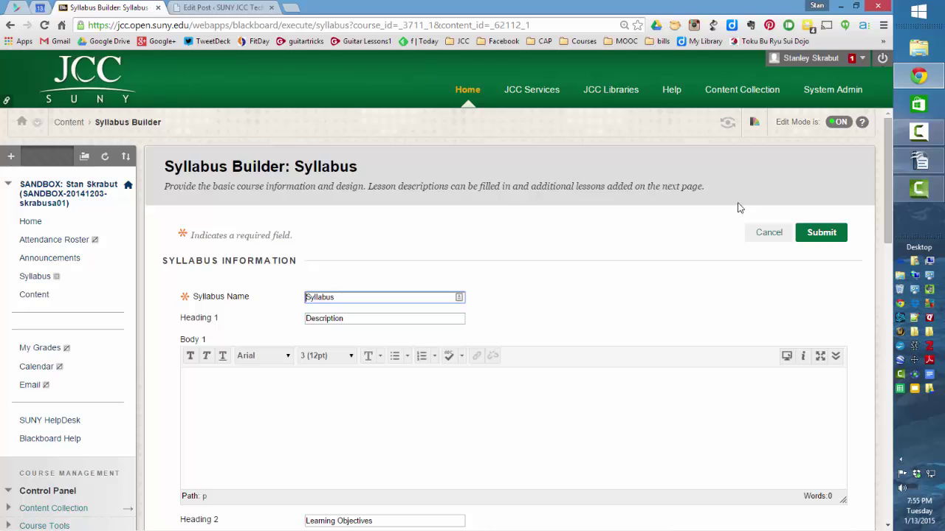
Replace Heading 1 with "Course Information", copied from ITEC4030_5030_Syllabus.docx in OpenOffice Writer.
{"action": "left_click", "coordinate": [932, 170]}
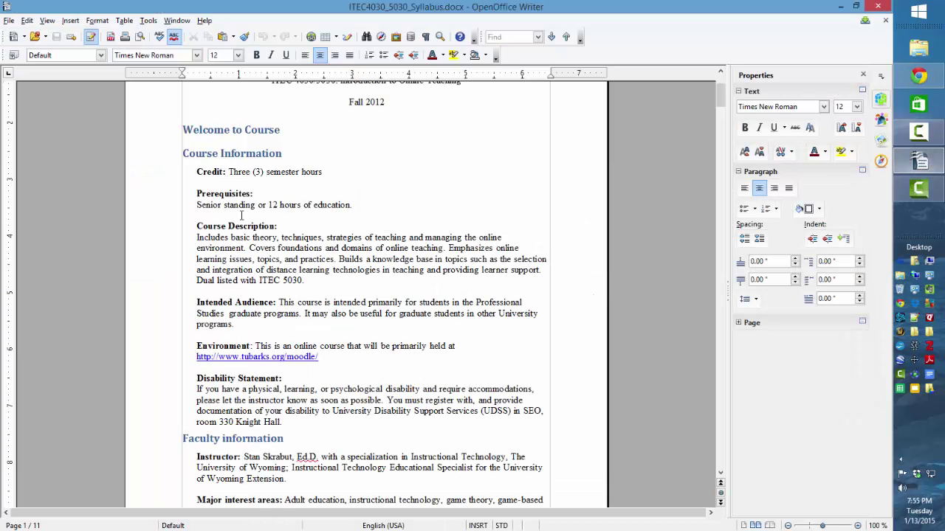
{"action": "left_click_drag", "start_coordinate": [183, 152], "coordinate": [282, 153]}
{"action": "key", "text": "ctrl+c"}
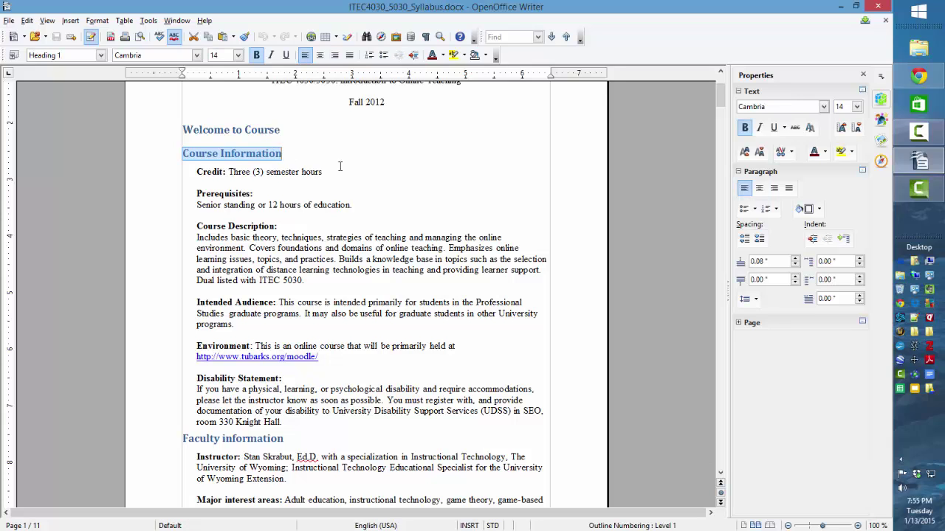
{"action": "left_click", "coordinate": [927, 87]}
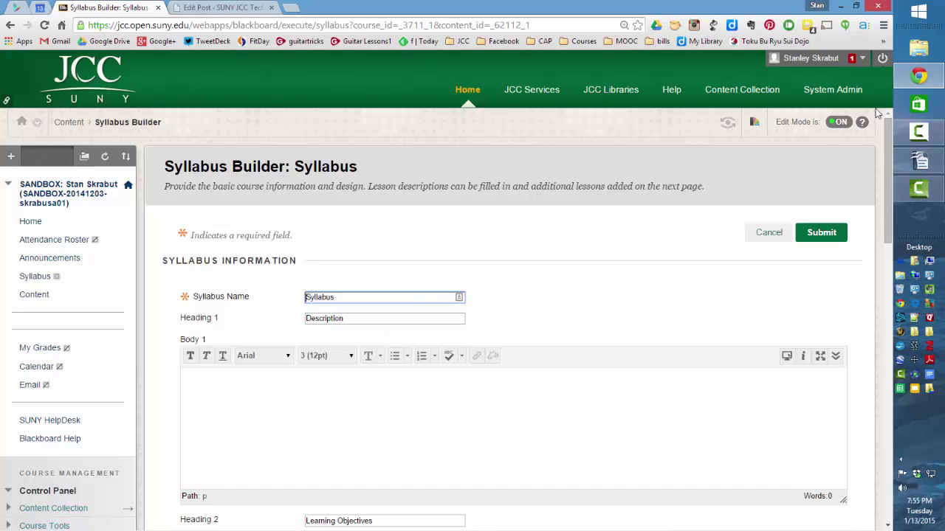
{"action": "left_click_drag", "start_coordinate": [352, 319], "coordinate": [297, 319]}
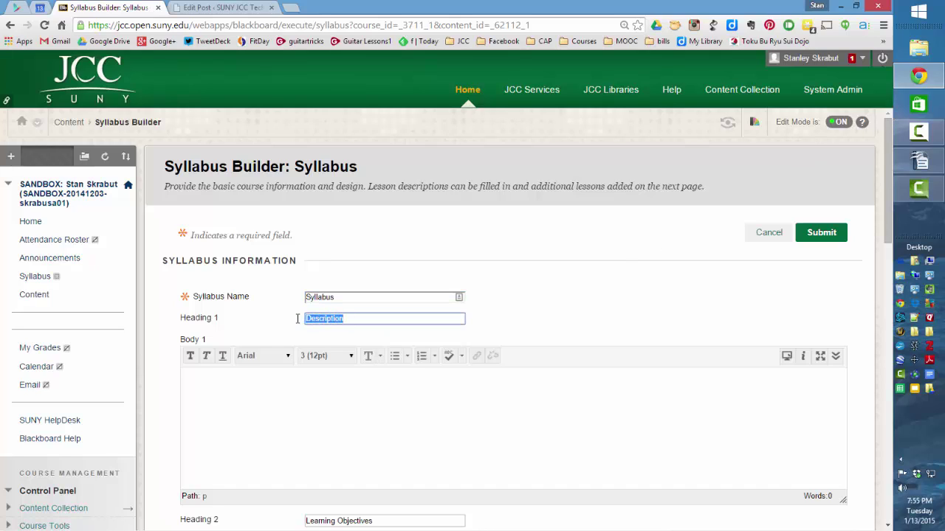
{"action": "key", "text": "ctrl+v"}
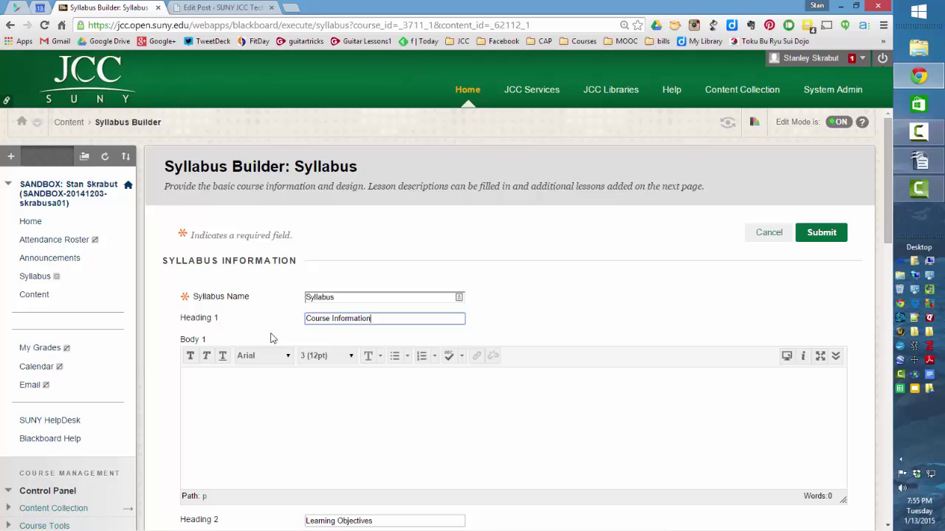
Copy the Course Information text, from Credit through Disability Statement, from the Writer document into Body 1 of the Blackboard syllabus.
{"action": "left_click", "coordinate": [919, 160]}
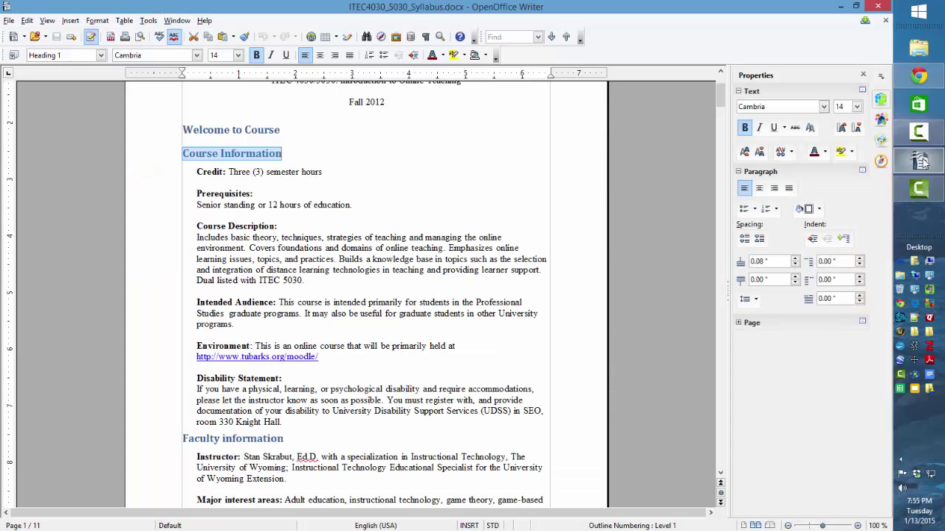
{"action": "left_click_drag", "start_coordinate": [197, 172], "coordinate": [285, 422]}
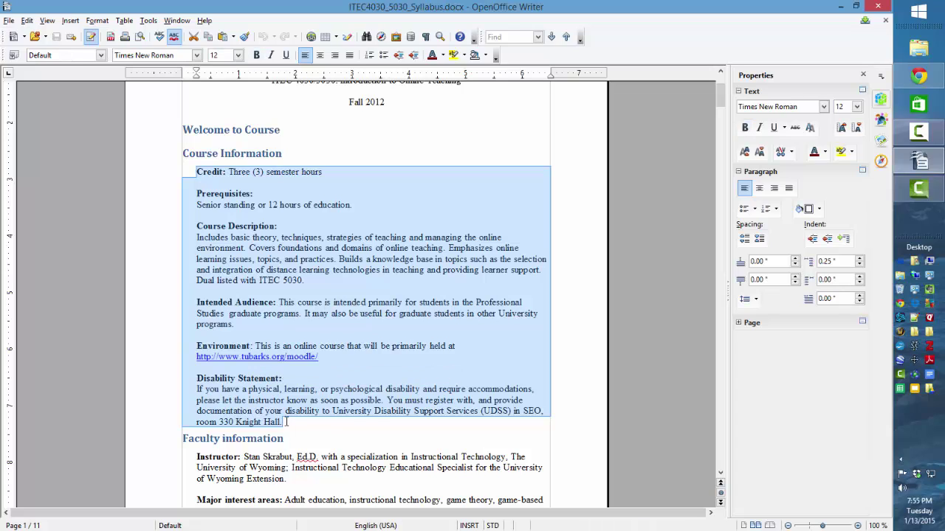
{"action": "left_click", "coordinate": [918, 75]}
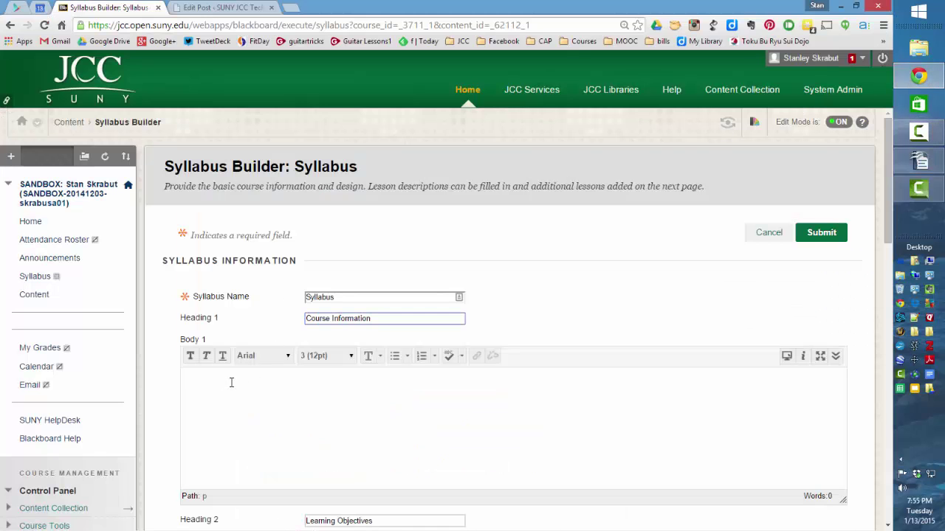
{"action": "left_click", "coordinate": [206, 381]}
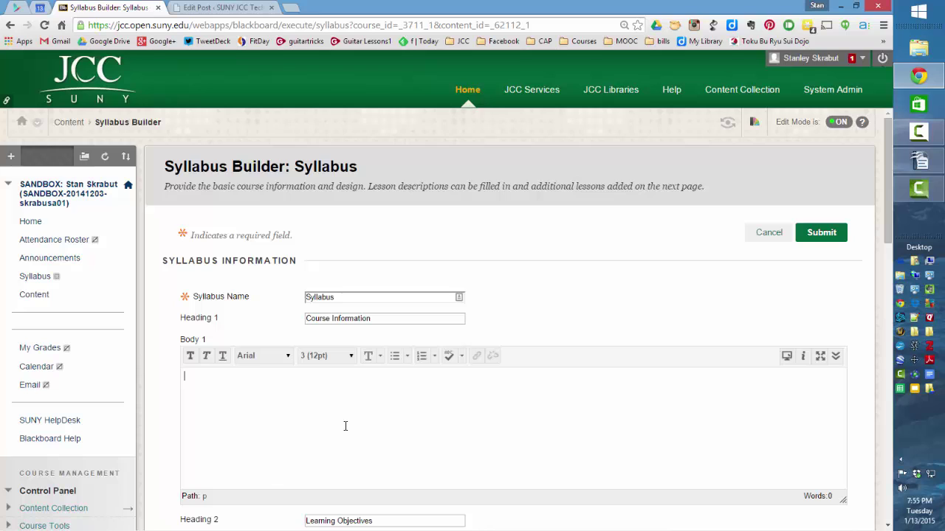
{"action": "key", "text": "ctrl+v"}
{"action": "scroll", "coordinate": [441, 406], "scroll_direction": "down", "scroll_amount": 1}
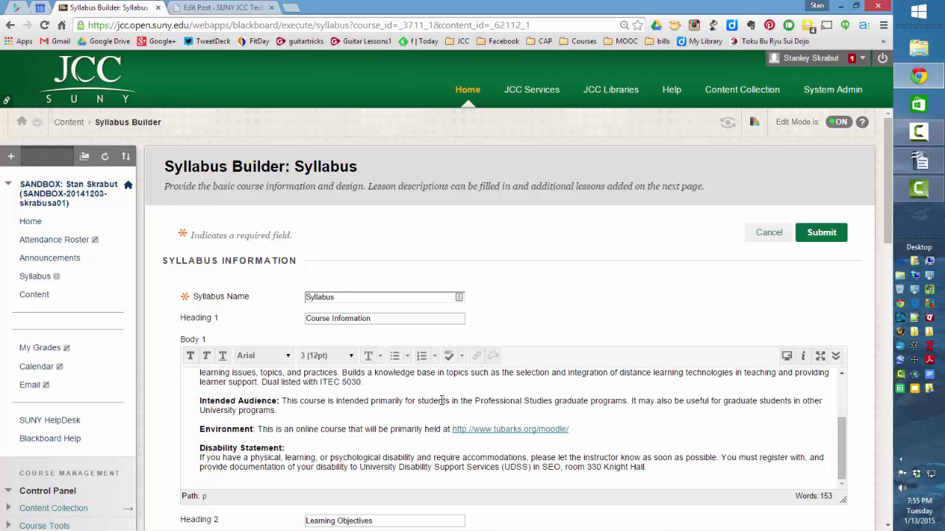
{"action": "scroll", "coordinate": [441, 402], "scroll_direction": "up", "scroll_amount": 1}
{"action": "left_click", "coordinate": [442, 400]}
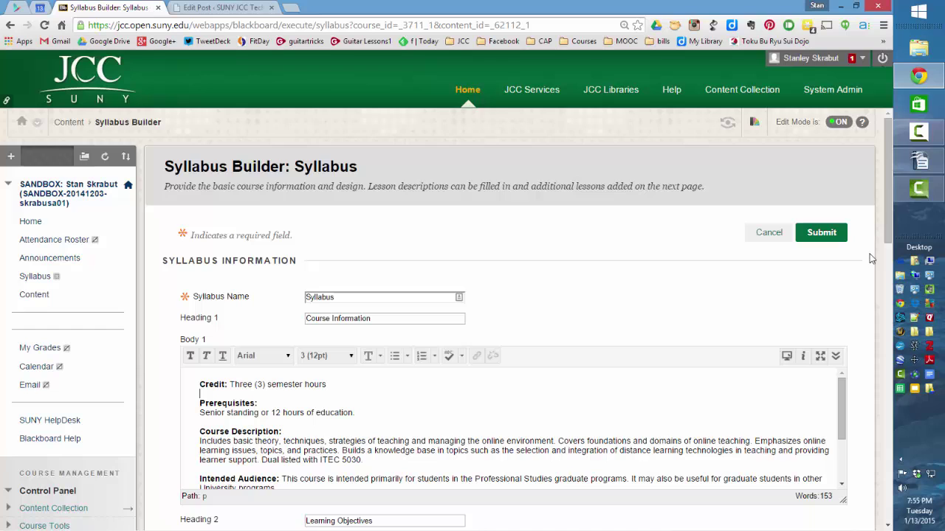
Replace Heading 2 in the syllabus builder with the "Faculty information" heading copied from the Writer document.
{"action": "left_click_drag", "start_coordinate": [885, 242], "coordinate": [887, 302]}
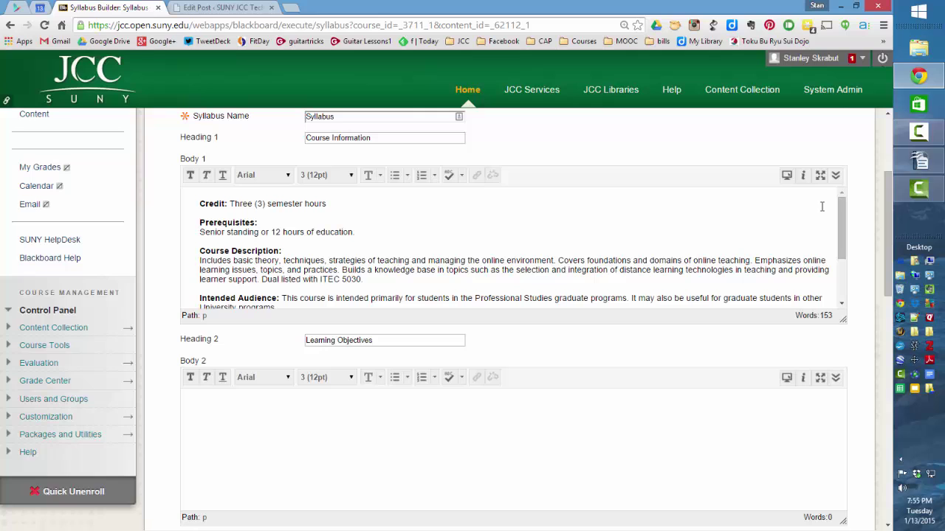
{"action": "left_click", "coordinate": [920, 164]}
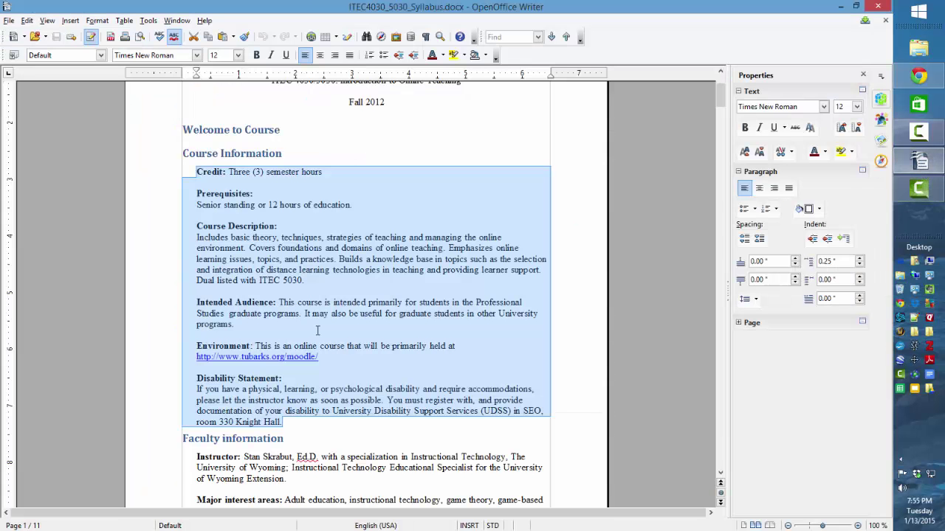
{"action": "scroll", "coordinate": [315, 322], "scroll_direction": "down", "scroll_amount": 4}
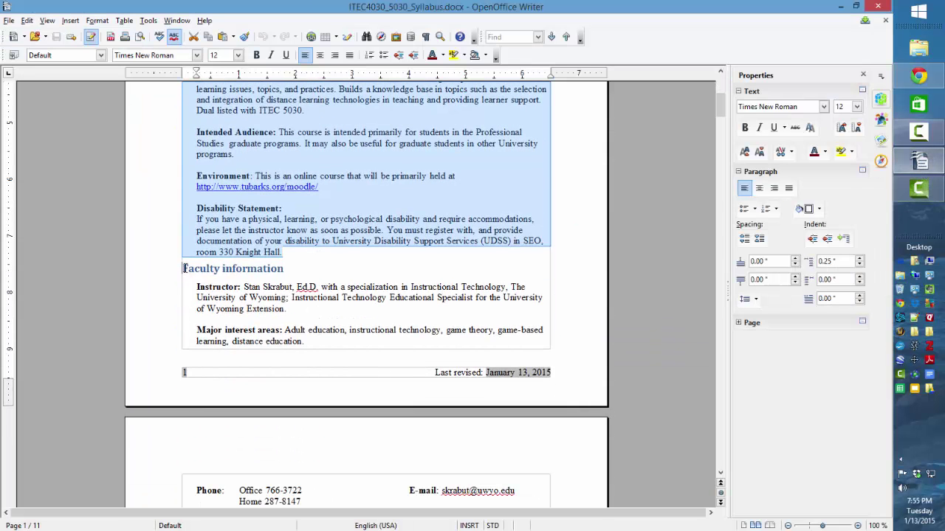
{"action": "left_click_drag", "start_coordinate": [185, 269], "coordinate": [285, 270]}
{"action": "key", "text": "ctrl+c"}
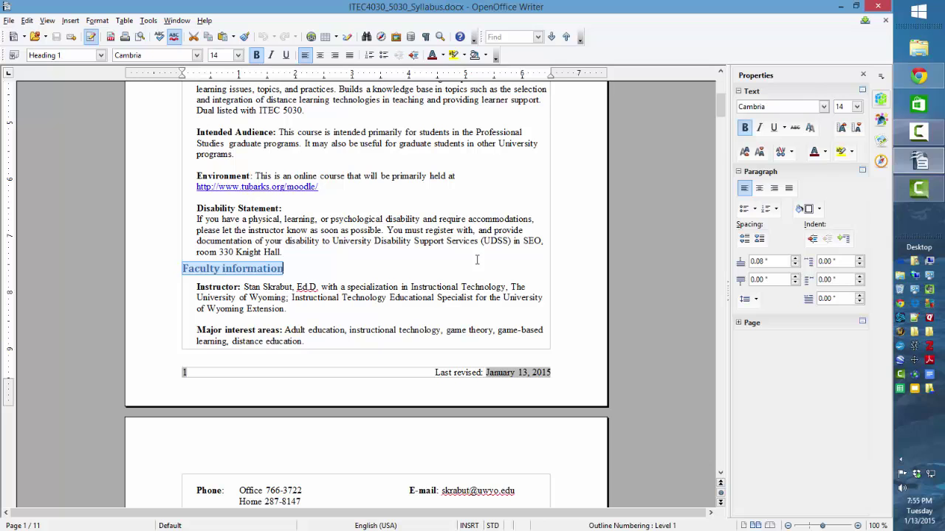
{"action": "left_click", "coordinate": [919, 75]}
{"action": "left_click_drag", "start_coordinate": [373, 341], "coordinate": [291, 333]}
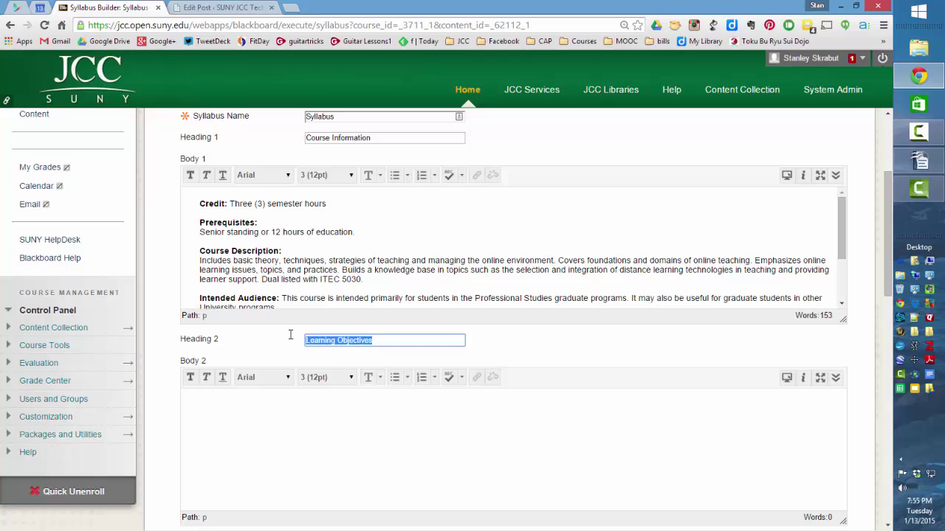
{"action": "key", "text": "ctrl+v"}
Copy the faculty details, from Instructor through Department Website, from the Writer document into Body 2 of the syllabus.
{"action": "left_click", "coordinate": [919, 160]}
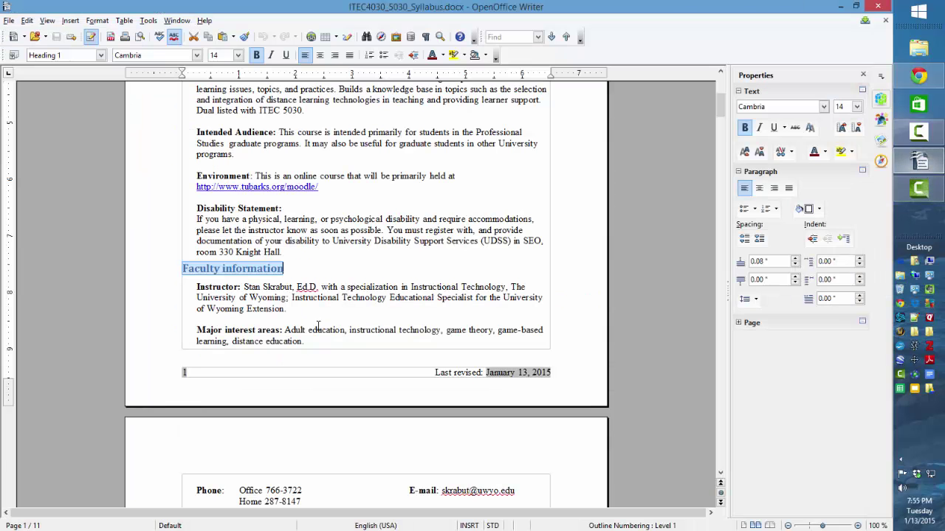
{"action": "left_click_drag", "start_coordinate": [195, 286], "coordinate": [496, 339]}
{"action": "scroll", "coordinate": [224, 432], "scroll_direction": "down", "scroll_amount": 3}
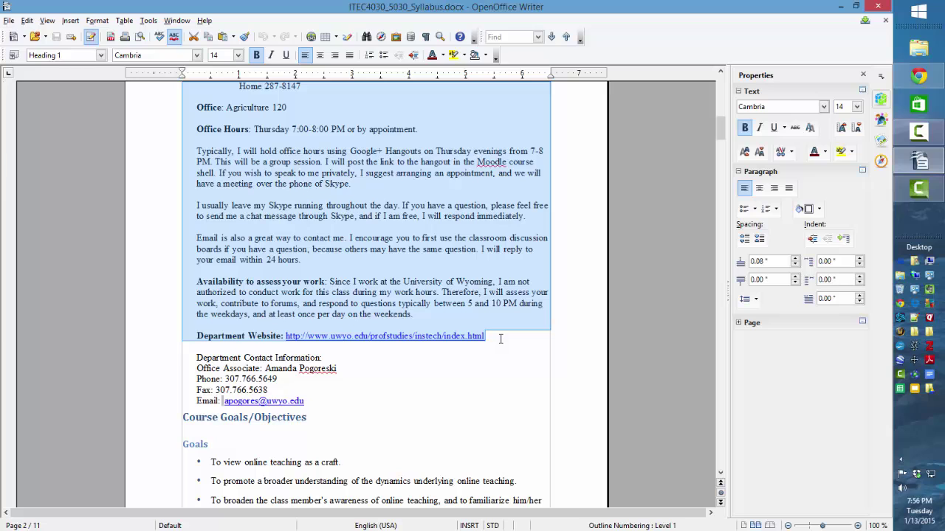
{"action": "left_click", "coordinate": [919, 75]}
{"action": "left_click", "coordinate": [230, 405]}
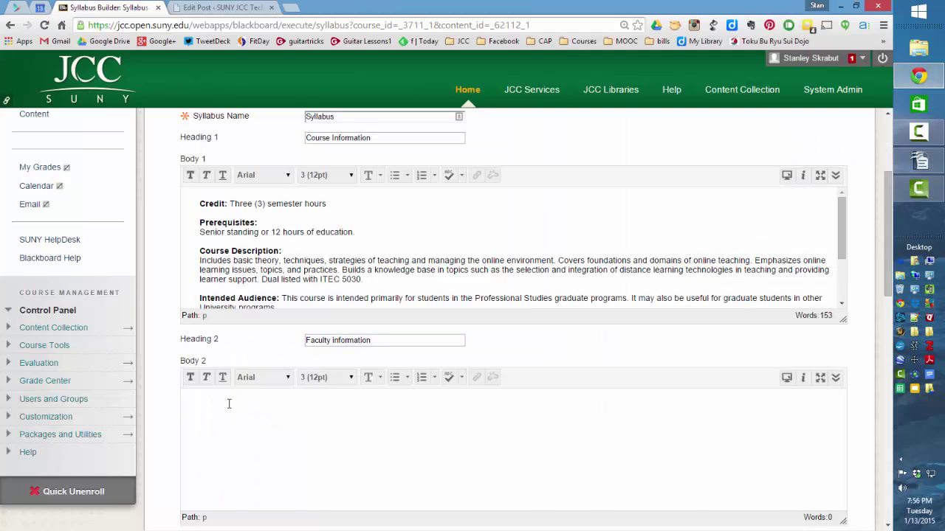
{"action": "key", "text": "ctrl+v"}
{"action": "scroll", "coordinate": [335, 415], "scroll_direction": "down", "scroll_amount": 5}
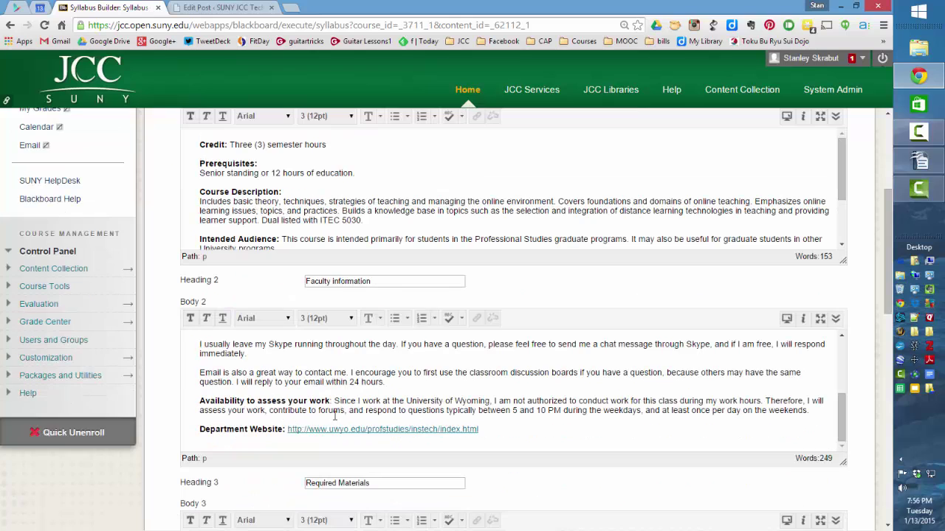
Replace Heading 3 in the syllabus builder with "Course Goals/Objectives", copied from the Writer document.
{"action": "left_click_drag", "start_coordinate": [887, 288], "coordinate": [884, 376]}
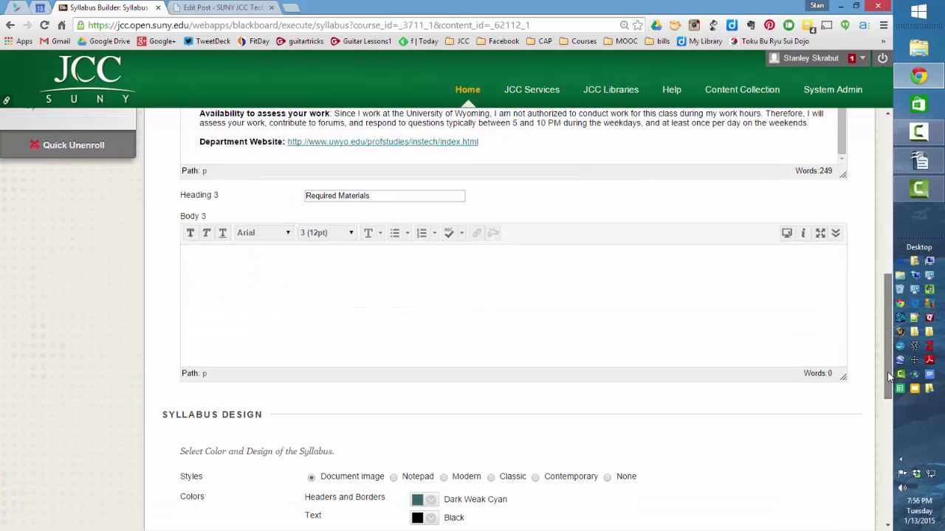
{"action": "left_click", "coordinate": [920, 160]}
{"action": "scroll", "coordinate": [220, 318], "scroll_direction": "down", "scroll_amount": 5}
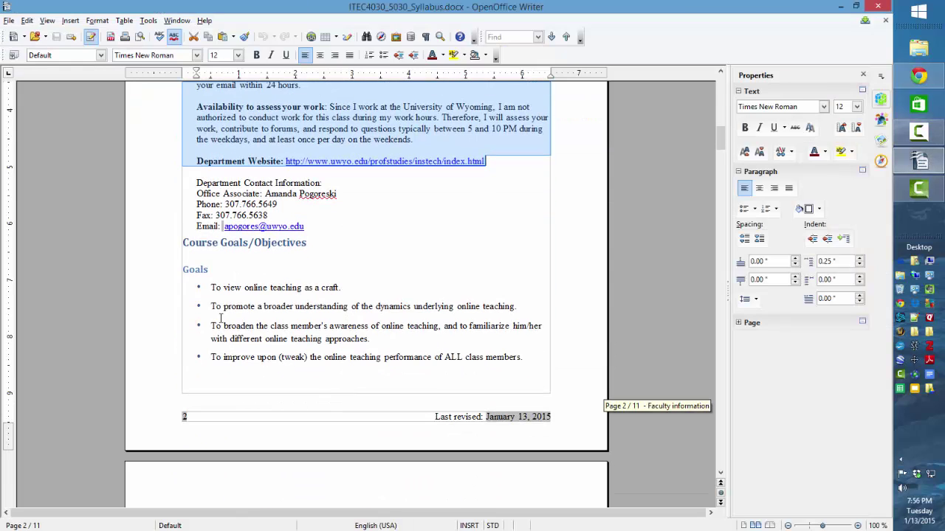
{"action": "left_click_drag", "start_coordinate": [183, 243], "coordinate": [310, 243]}
{"action": "key", "text": "ctrl+c"}
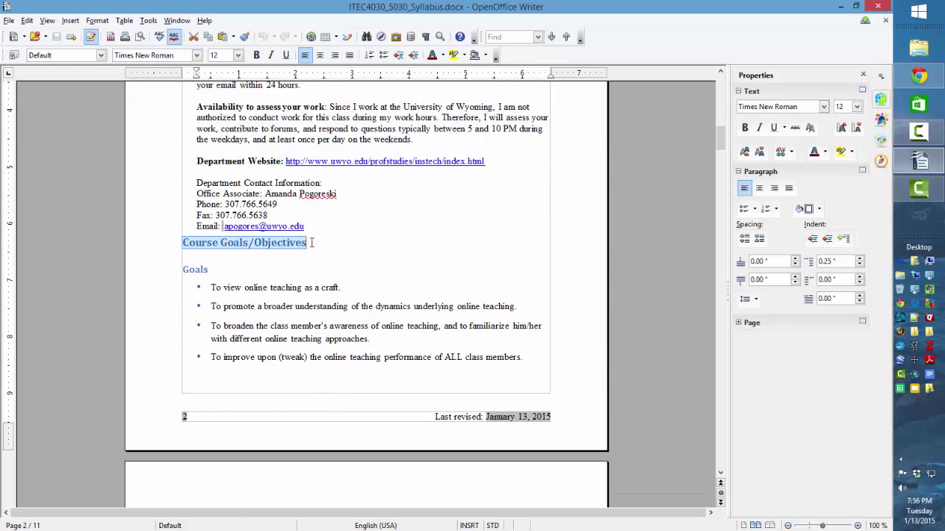
{"action": "left_click", "coordinate": [918, 75]}
{"action": "left_click_drag", "start_coordinate": [378, 197], "coordinate": [301, 196]}
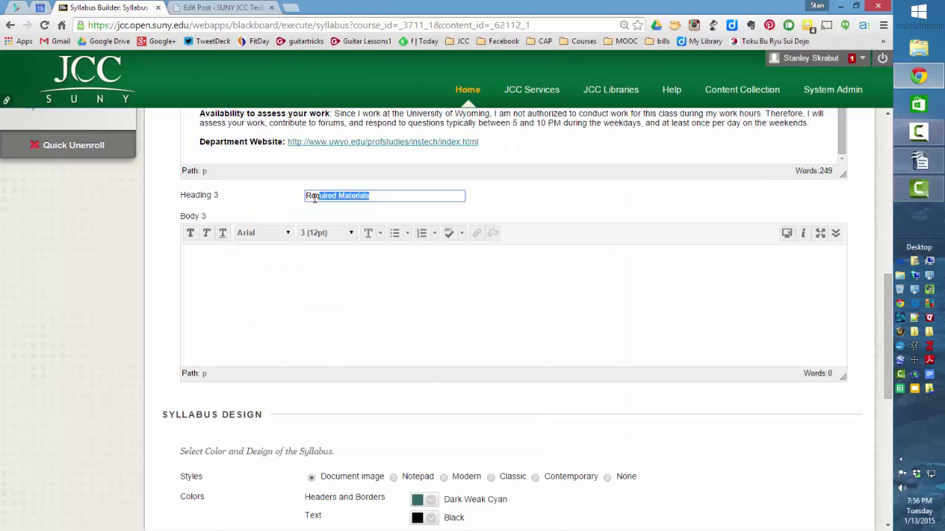
{"action": "key", "text": "ctrl+v"}
Copy the text from the Goals subheading through the Time commitment subheading from the Writer document into Body 3 of the Blackboard syllabus.
{"action": "left_click", "coordinate": [336, 266]}
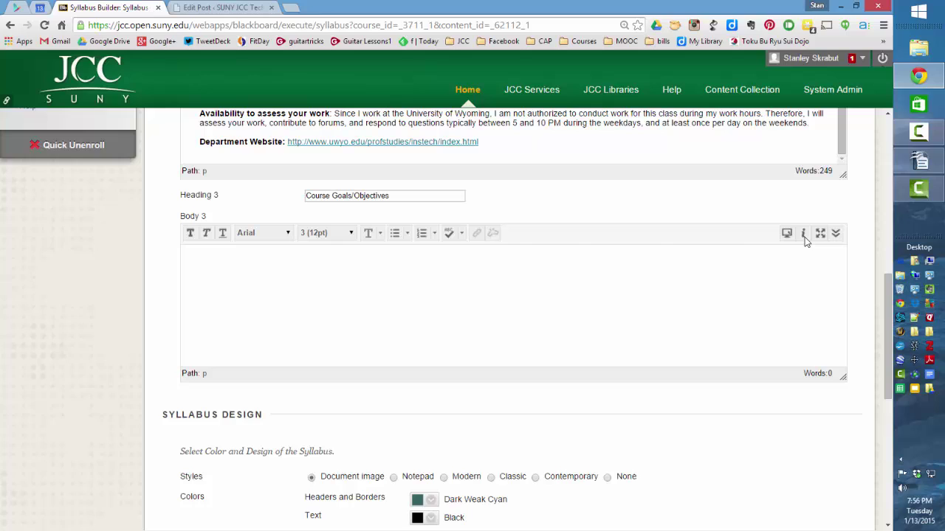
{"action": "left_click", "coordinate": [918, 160]}
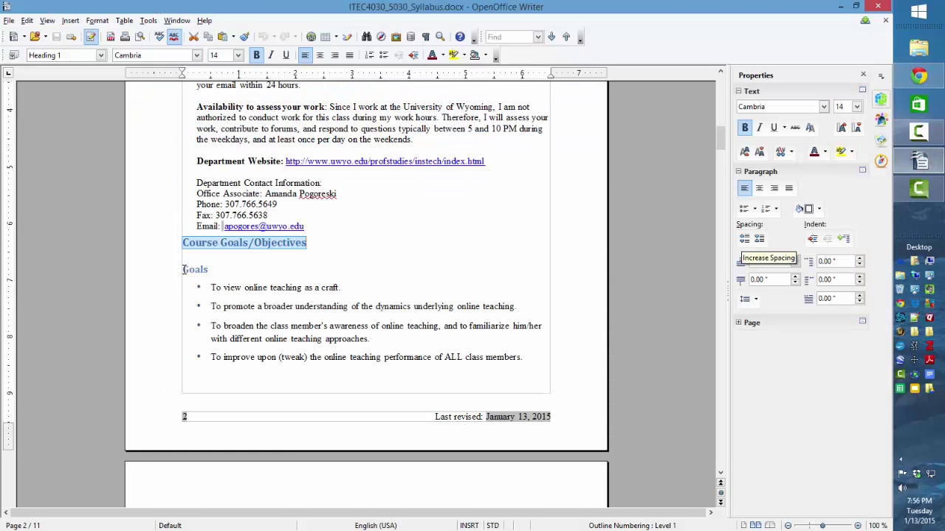
{"action": "left_click_drag", "start_coordinate": [183, 269], "coordinate": [358, 382]}
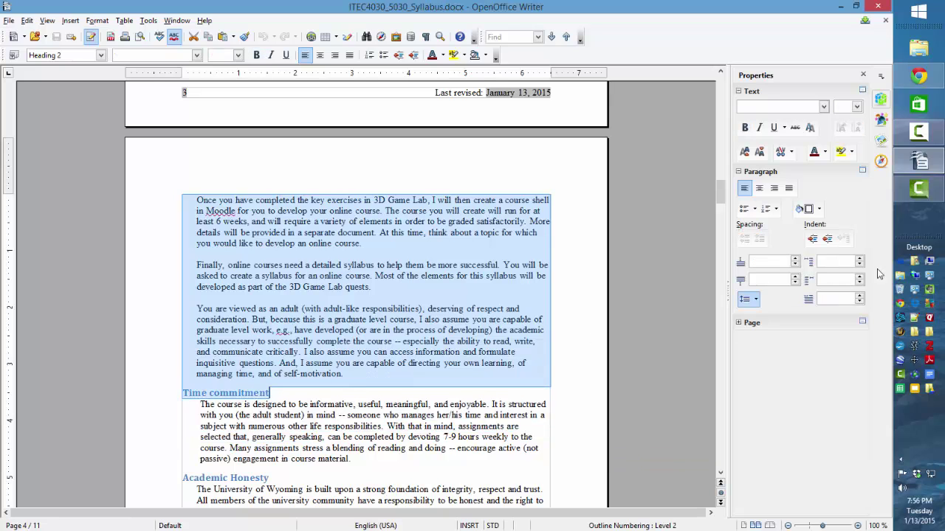
{"action": "left_click", "coordinate": [925, 79]}
{"action": "left_click", "coordinate": [297, 294]}
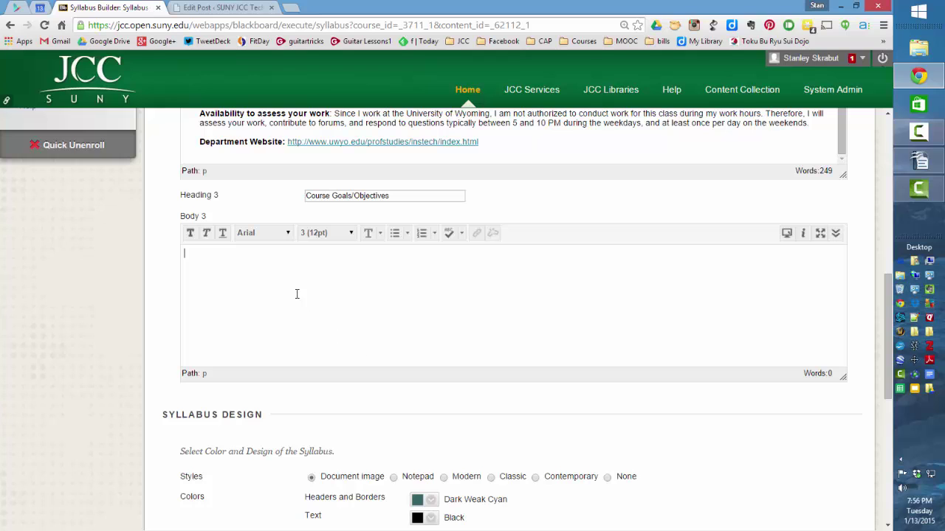
{"action": "key", "text": "ctrl+v"}
{"action": "scroll", "coordinate": [376, 302], "scroll_direction": "down", "scroll_amount": 6}
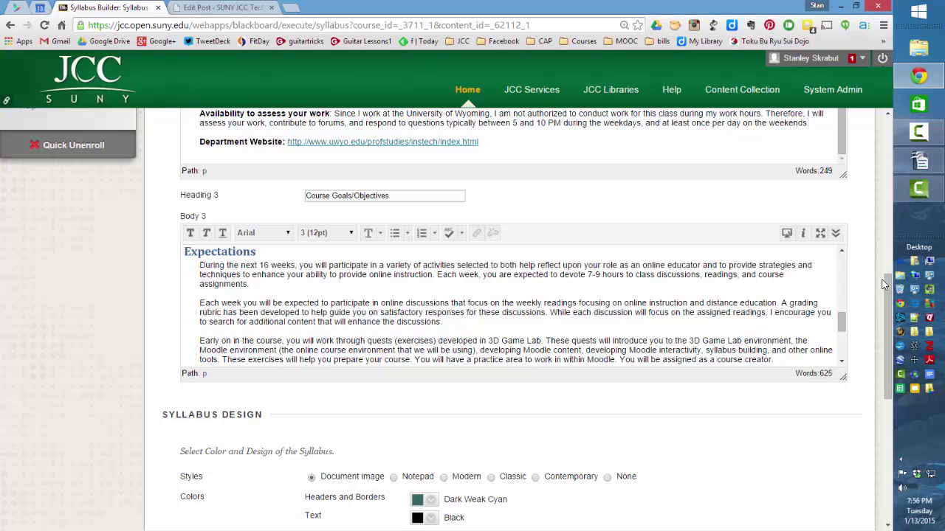
Submit the syllabus with Track Number of Views set to Yes and no lesson shells, and return to the course's Content page.
{"action": "left_click_drag", "start_coordinate": [883, 284], "coordinate": [906, 375]}
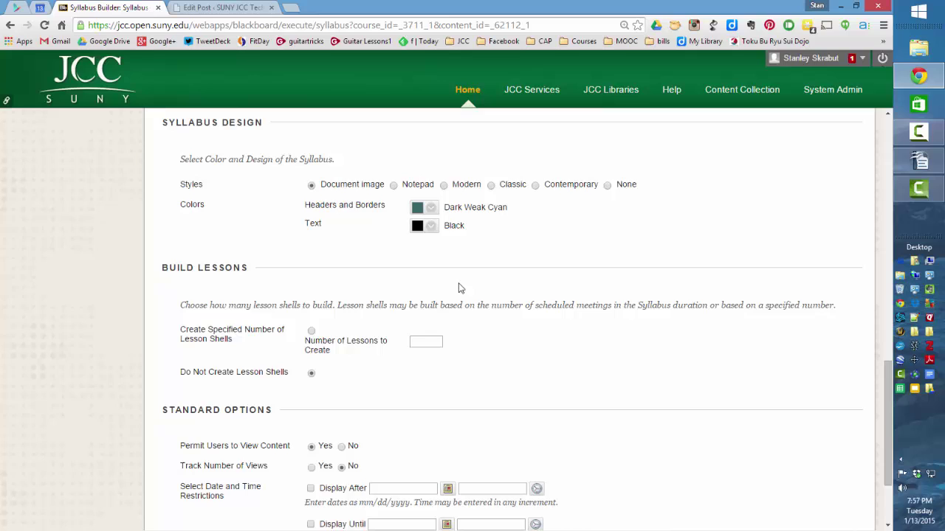
{"action": "scroll", "coordinate": [477, 297], "scroll_direction": "down", "scroll_amount": 3}
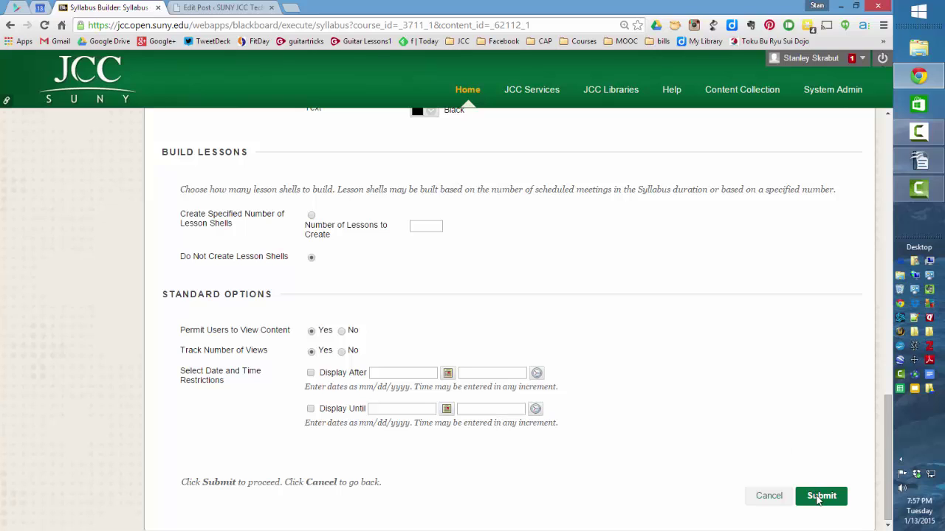
{"action": "left_click", "coordinate": [818, 500]}
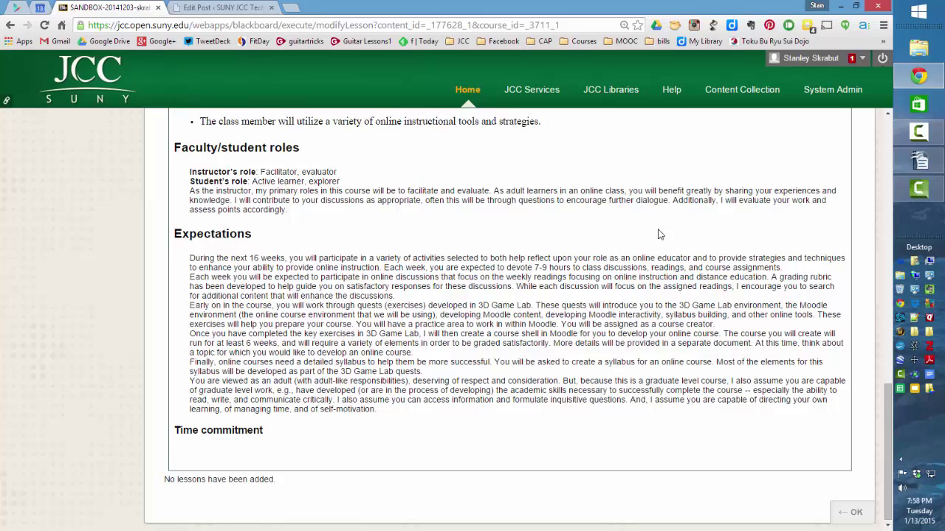
{"action": "left_click", "coordinate": [853, 512]}
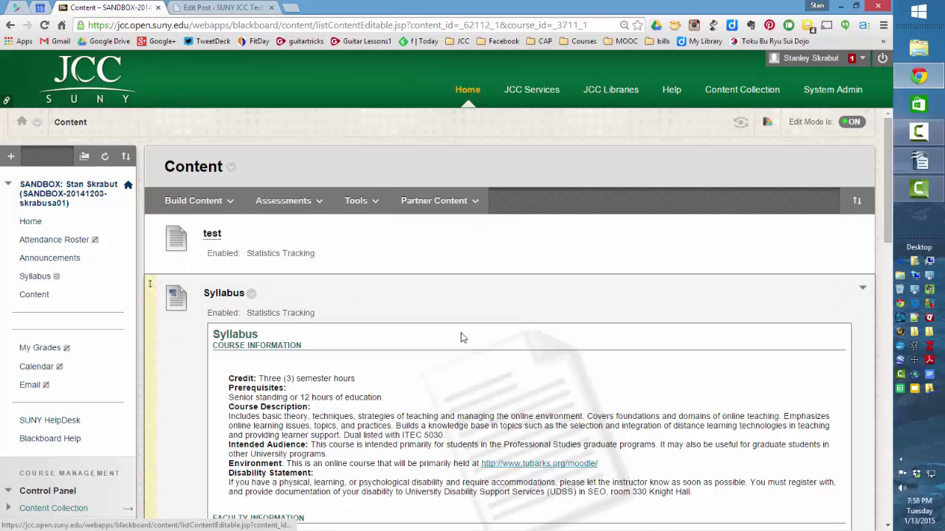
Open the partner content textbook search for the course and set it to search by Title.
{"action": "scroll", "coordinate": [363, 306], "scroll_direction": "down", "scroll_amount": 2}
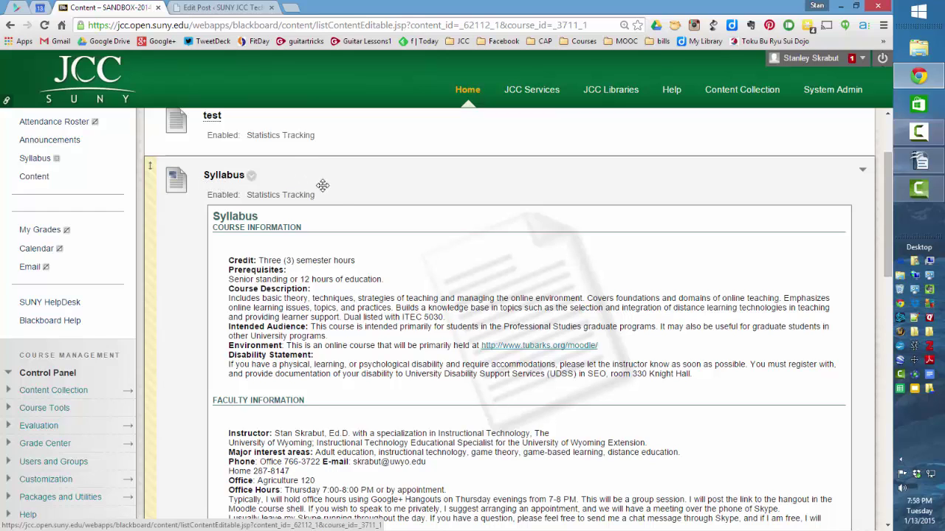
{"action": "scroll", "coordinate": [343, 209], "scroll_direction": "up", "scroll_amount": 2}
{"action": "mouse_move", "coordinate": [459, 198]}
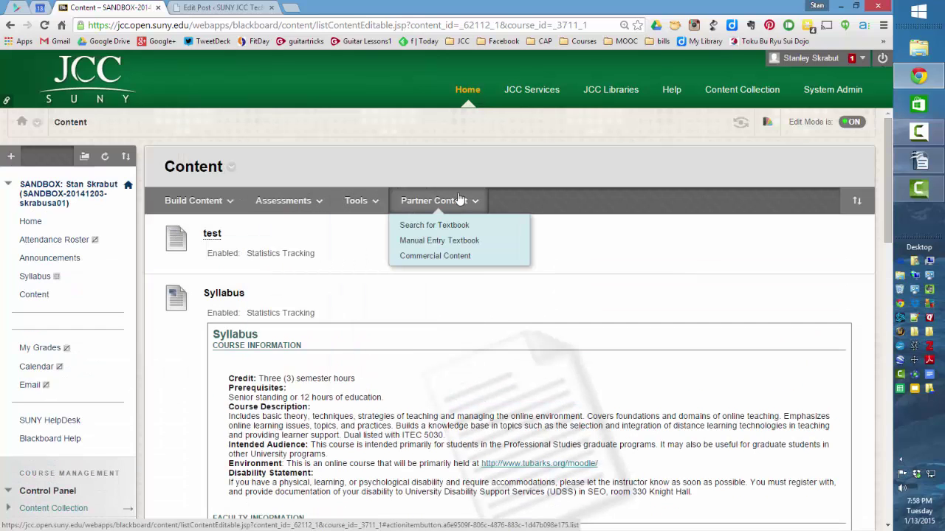
{"action": "left_click", "coordinate": [433, 230]}
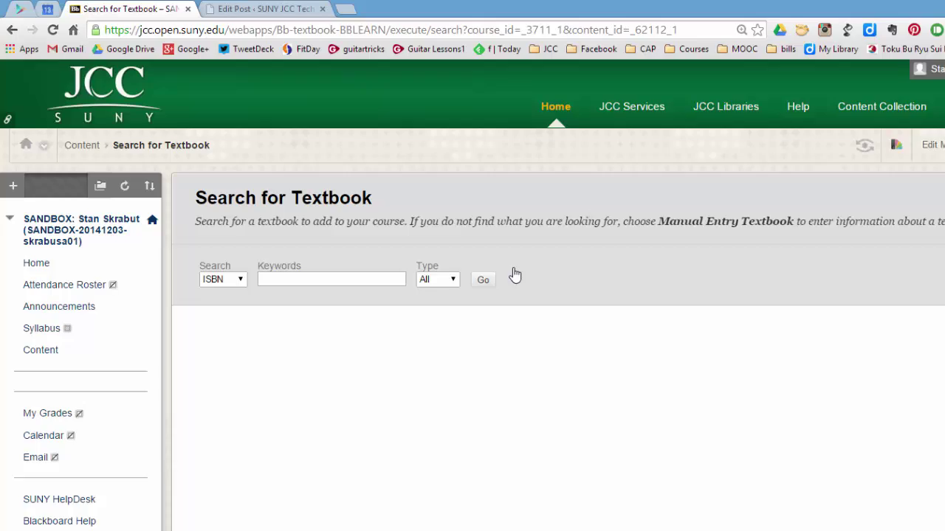
{"action": "left_click", "coordinate": [241, 283]}
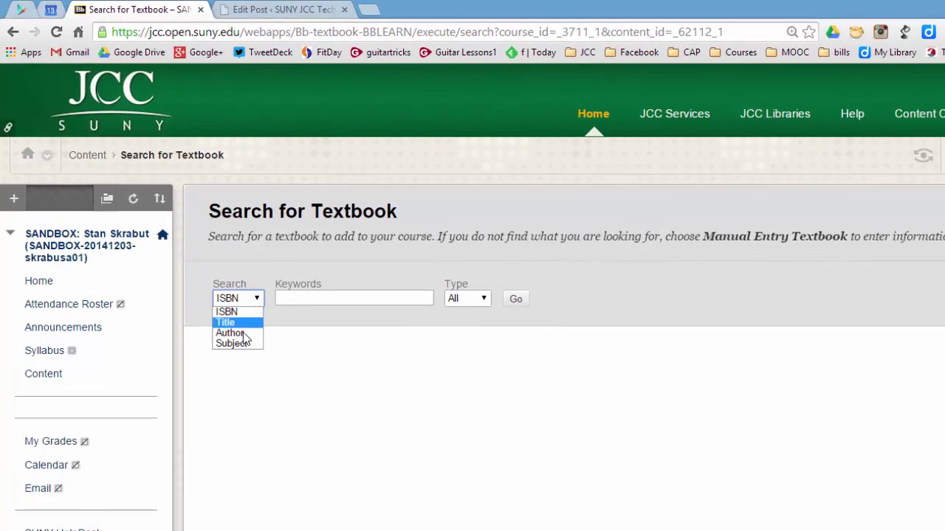
{"action": "left_click", "coordinate": [247, 323]}
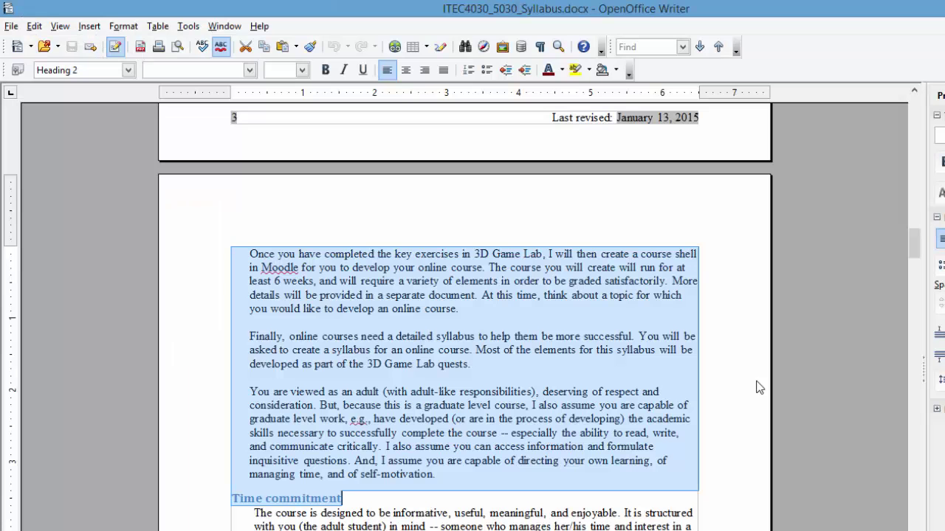
Copy the title "Theory and practice of online learning" from the Writer document's required texts into the textbook search keywords.
{"action": "scroll", "coordinate": [561, 397], "scroll_direction": "down", "scroll_amount": 10}
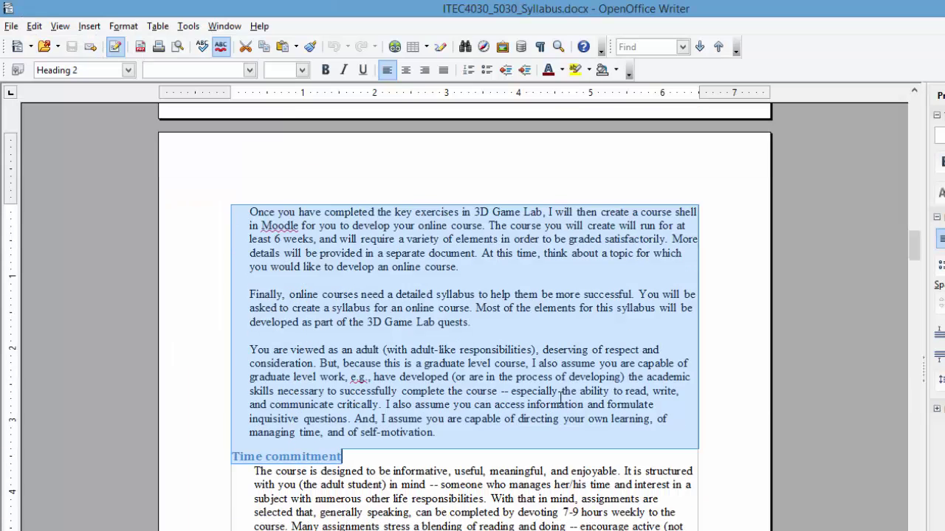
{"action": "scroll", "coordinate": [561, 397], "scroll_direction": "down", "scroll_amount": 7}
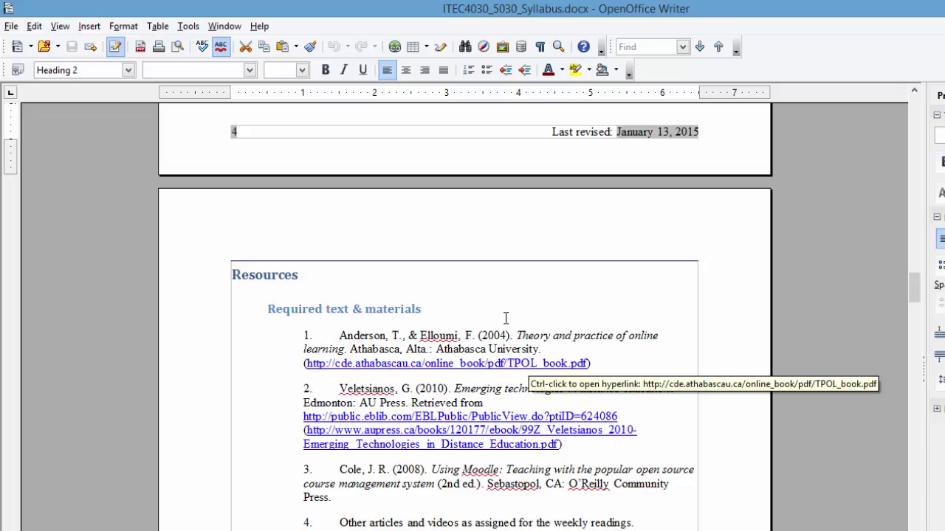
{"action": "left_click_drag", "start_coordinate": [519, 335], "coordinate": [345, 343]}
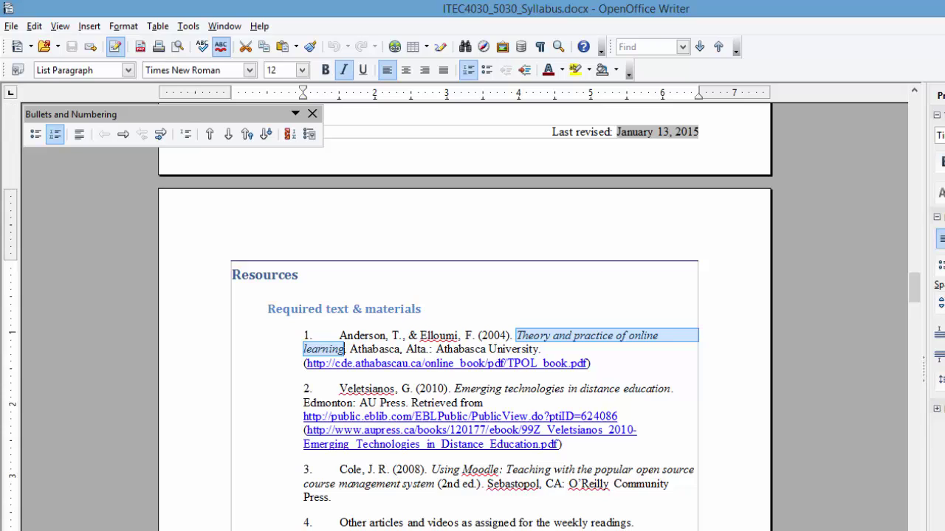
{"action": "key", "text": "alt+Tab"}
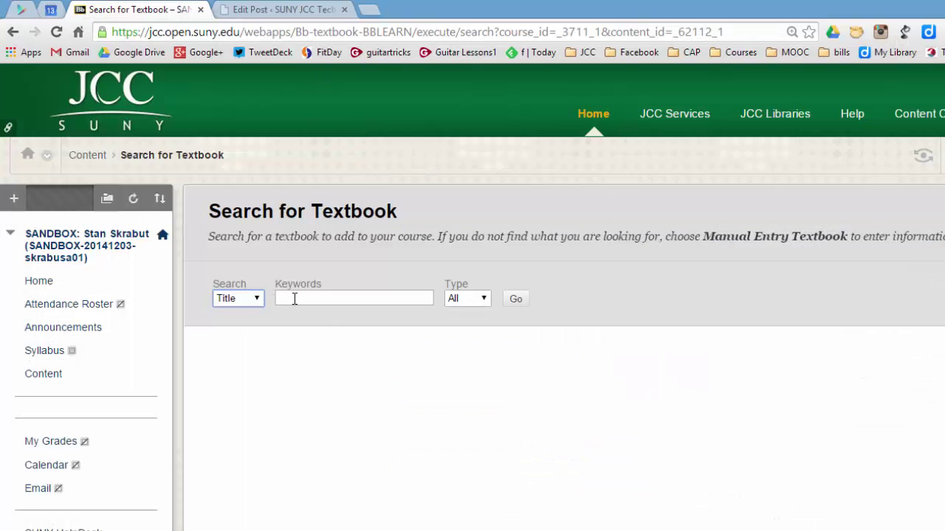
{"action": "left_click", "coordinate": [294, 298]}
{"action": "type", "text": "1. Theory and practice of online learning"}
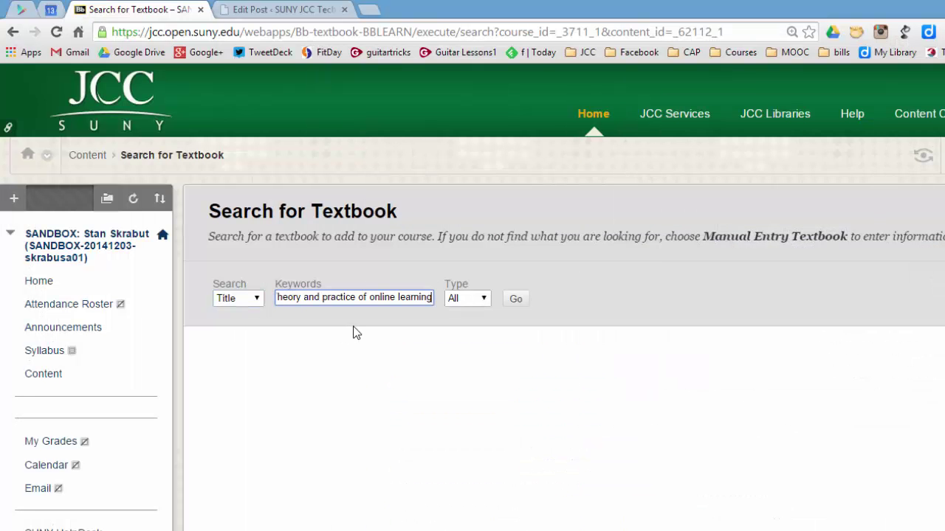
Remove the leading "1." from the keywords and search all textbook types for "Theory and practice of online learning".
{"action": "left_click", "coordinate": [483, 299]}
{"action": "left_click", "coordinate": [485, 302]}
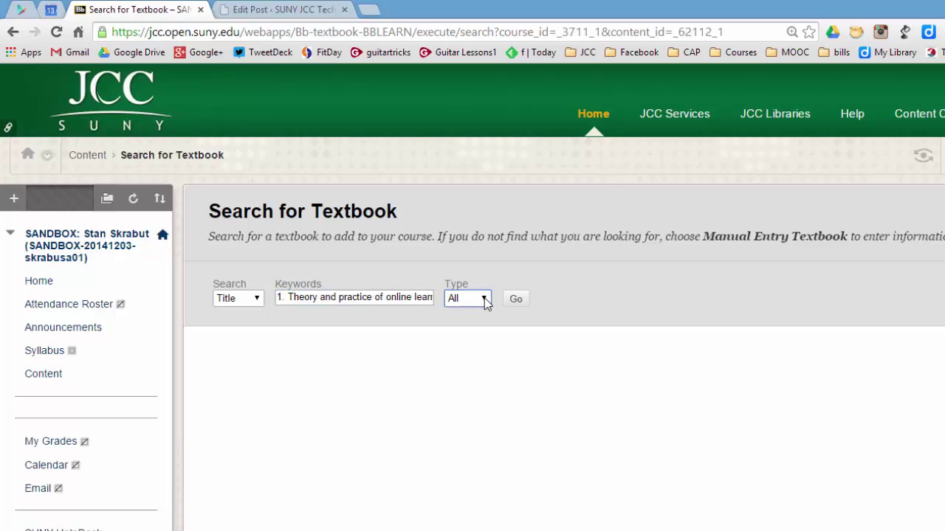
{"action": "left_click", "coordinate": [288, 297]}
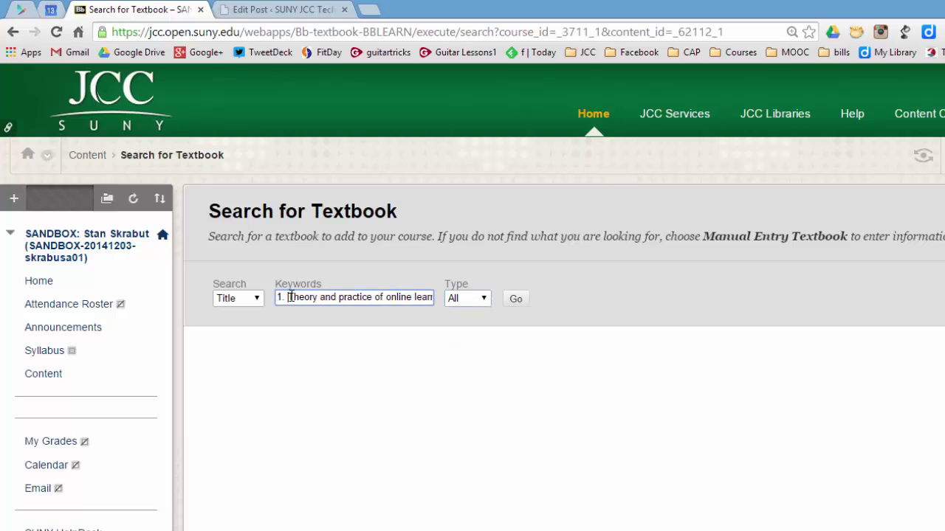
{"action": "left_click_drag", "start_coordinate": [288, 297], "coordinate": [268, 298]}
{"action": "key", "text": "BackSpace"}
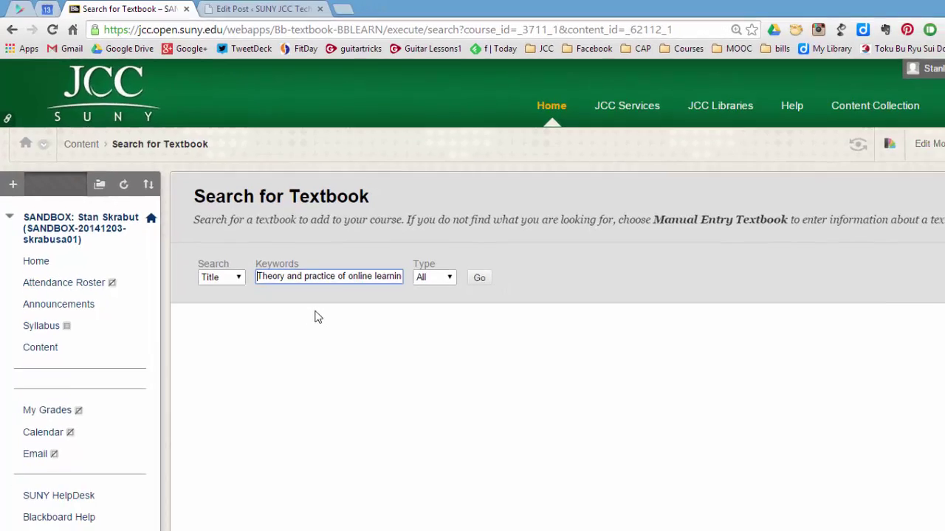
{"action": "left_click", "coordinate": [519, 299]}
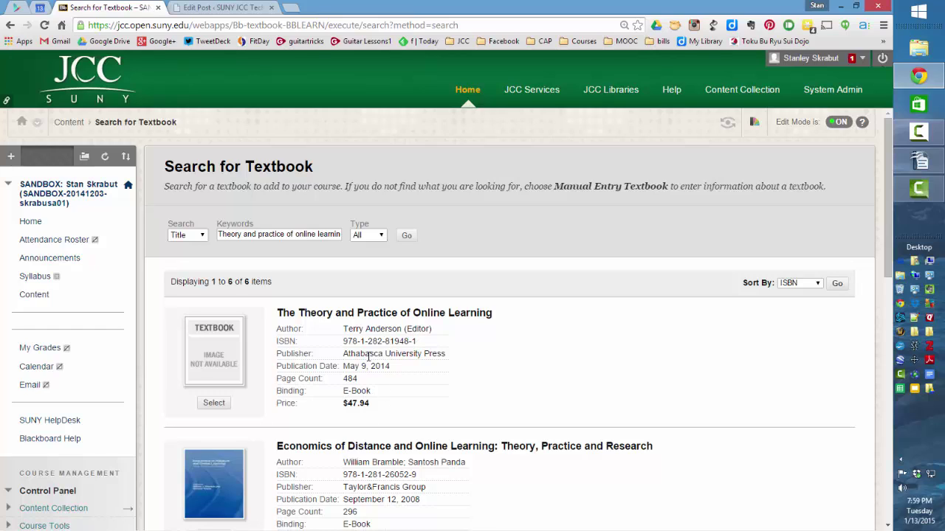
Select the May 9, 2014 e-book "The Theory and Practice of Online Learning" from the results as the course's required textbook.
{"action": "scroll", "coordinate": [303, 383], "scroll_direction": "down", "scroll_amount": 1}
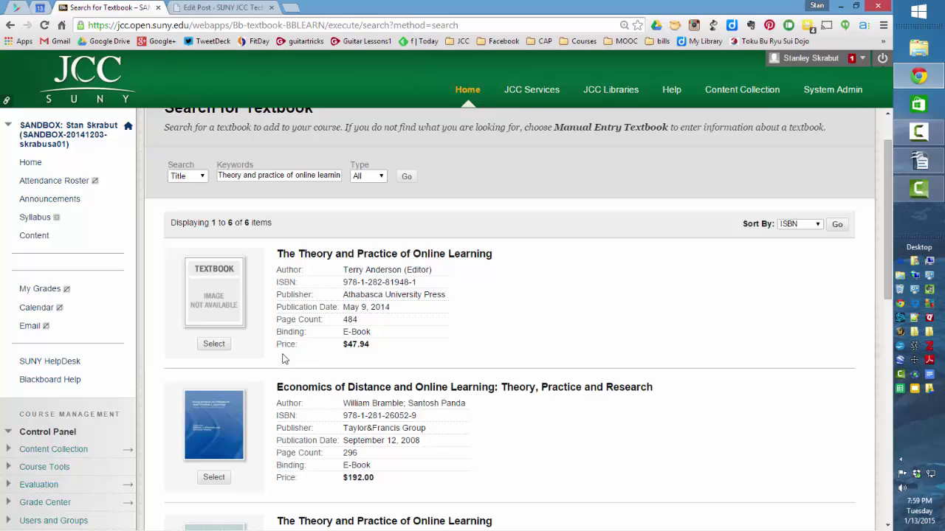
{"action": "left_click", "coordinate": [213, 345]}
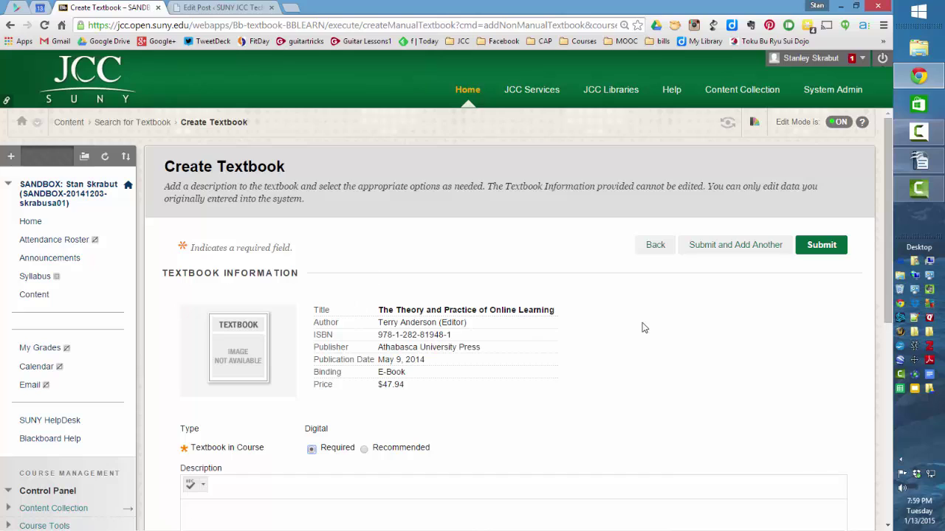
{"action": "scroll", "coordinate": [375, 346], "scroll_direction": "down", "scroll_amount": 2}
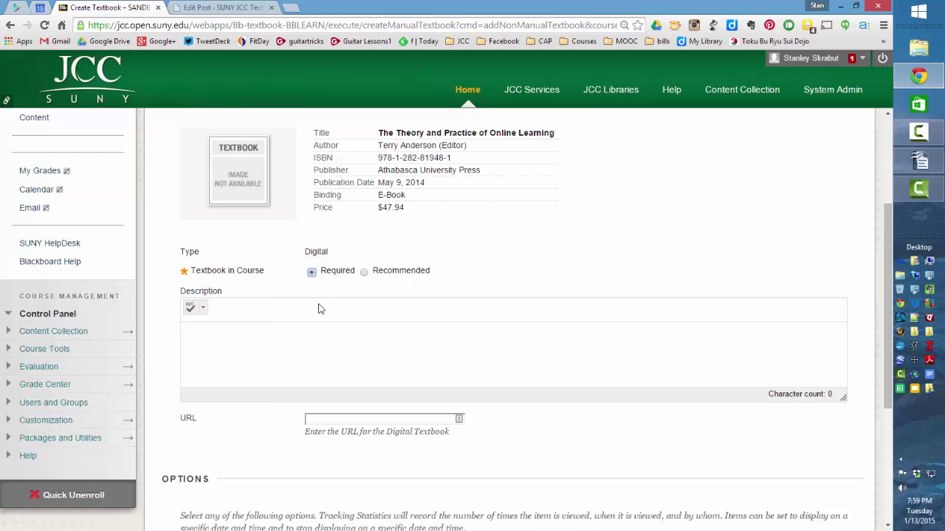
{"action": "scroll", "coordinate": [301, 338], "scroll_direction": "down", "scroll_amount": 3}
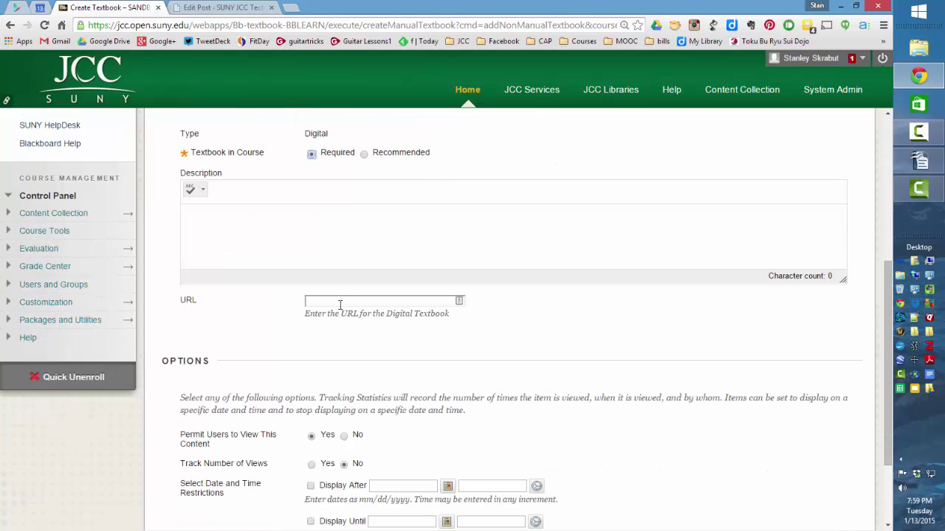
{"action": "left_click", "coordinate": [919, 160]}
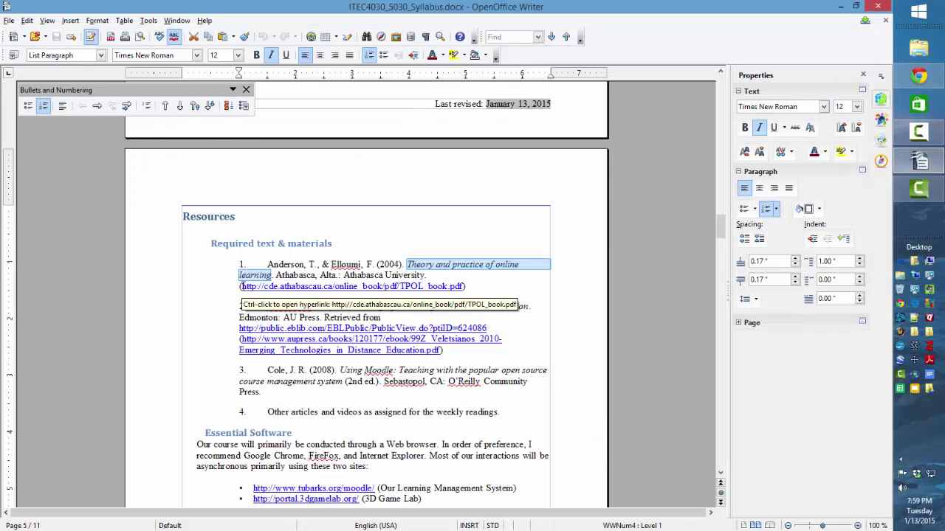
{"action": "left_click", "coordinate": [242, 286]}
{"action": "left_click", "coordinate": [400, 286]}
{"action": "left_click", "coordinate": [463, 286]}
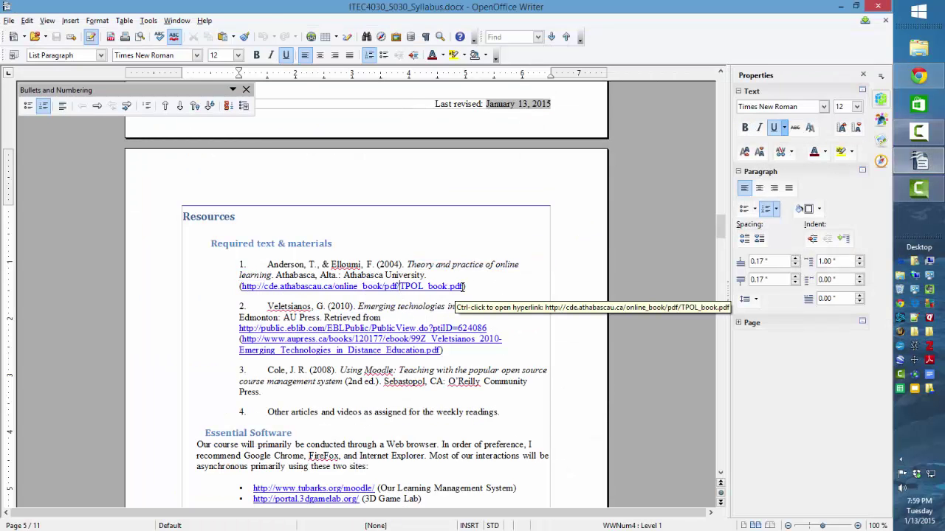
{"action": "left_click_drag", "start_coordinate": [464, 287], "coordinate": [240, 287]}
{"action": "left_click", "coordinate": [919, 80]}
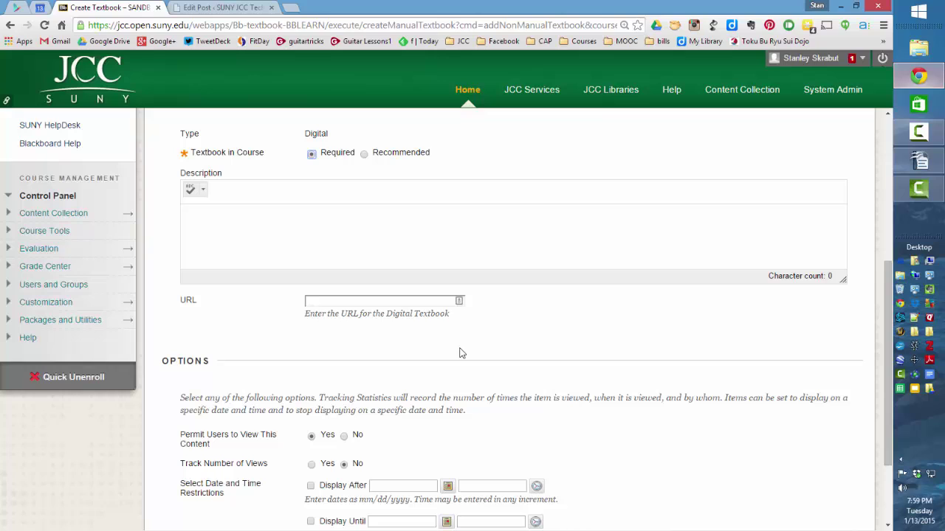
{"action": "left_click", "coordinate": [457, 300]}
{"action": "key", "text": "ctrl+v"}
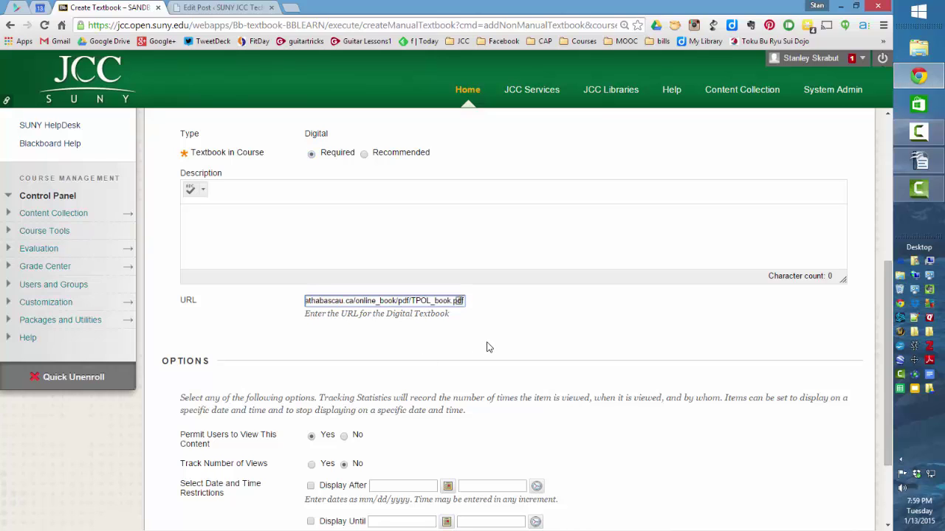
Set Track Number of Views to Yes for the textbook and submit it to the course content.
{"action": "scroll", "coordinate": [488, 342], "scroll_direction": "down", "scroll_amount": 2}
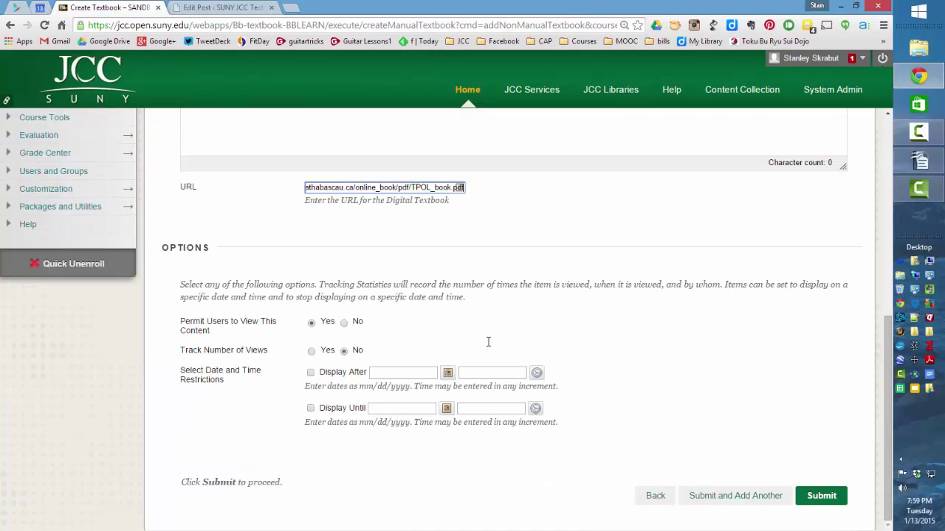
{"action": "left_click", "coordinate": [311, 351]}
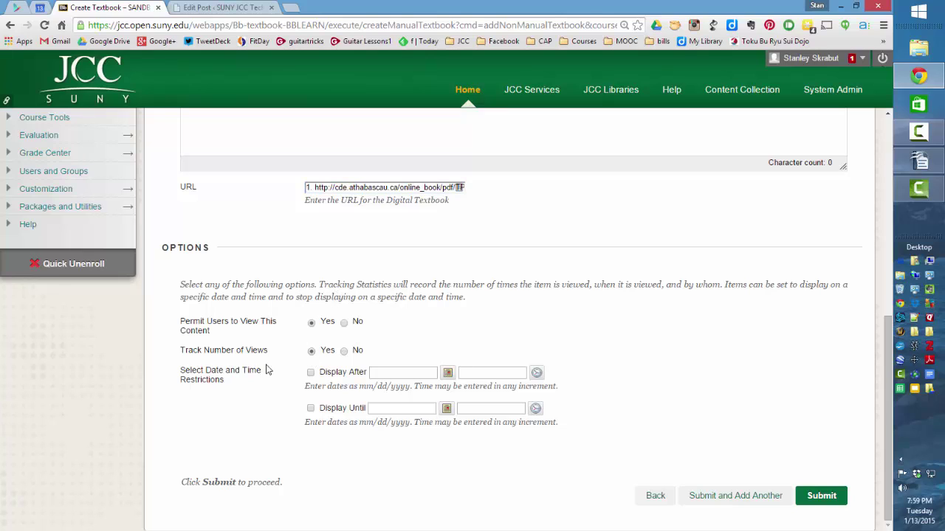
{"action": "left_click", "coordinate": [823, 497]}
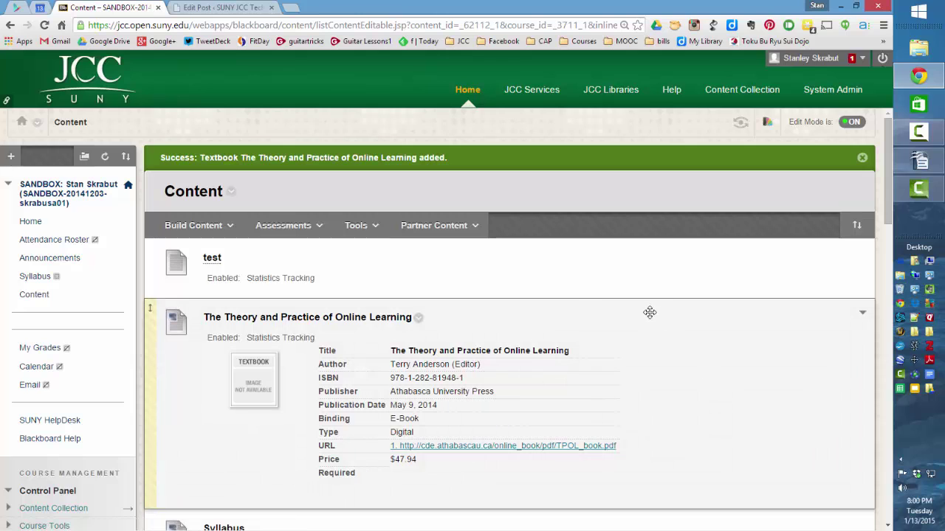
{"action": "scroll", "coordinate": [649, 313], "scroll_direction": "down", "scroll_amount": 3}
{"action": "scroll", "coordinate": [646, 322], "scroll_direction": "up", "scroll_amount": 2}
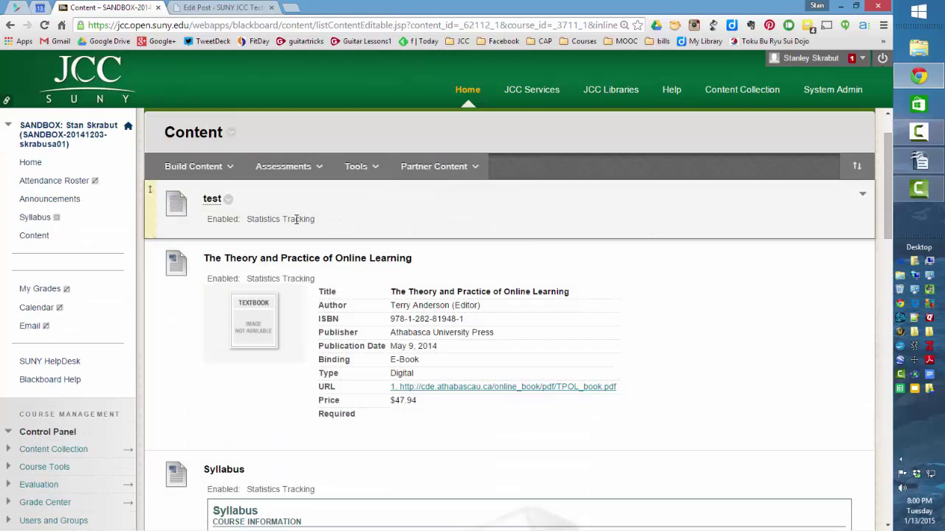
{"action": "left_click", "coordinate": [437, 168]}
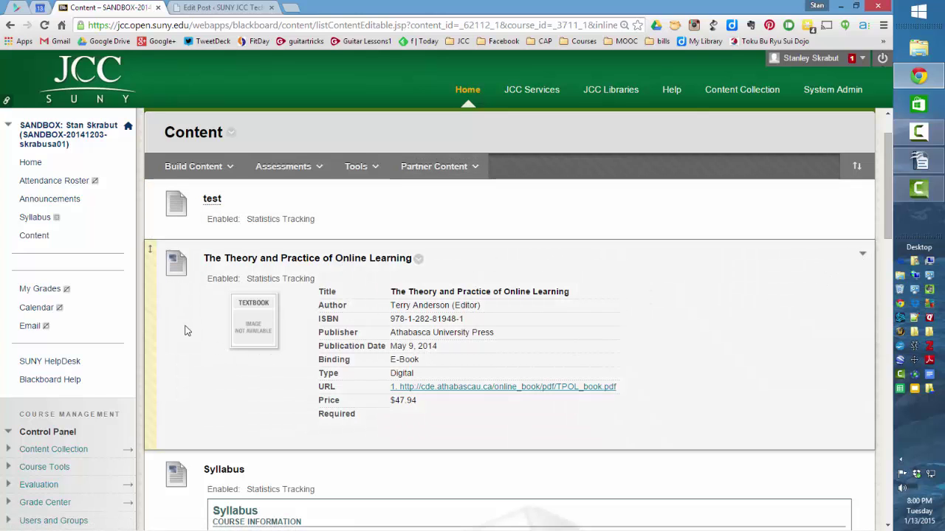
{"action": "scroll", "coordinate": [190, 368], "scroll_direction": "down", "scroll_amount": 3}
{"action": "scroll", "coordinate": [191, 369], "scroll_direction": "up", "scroll_amount": 3}
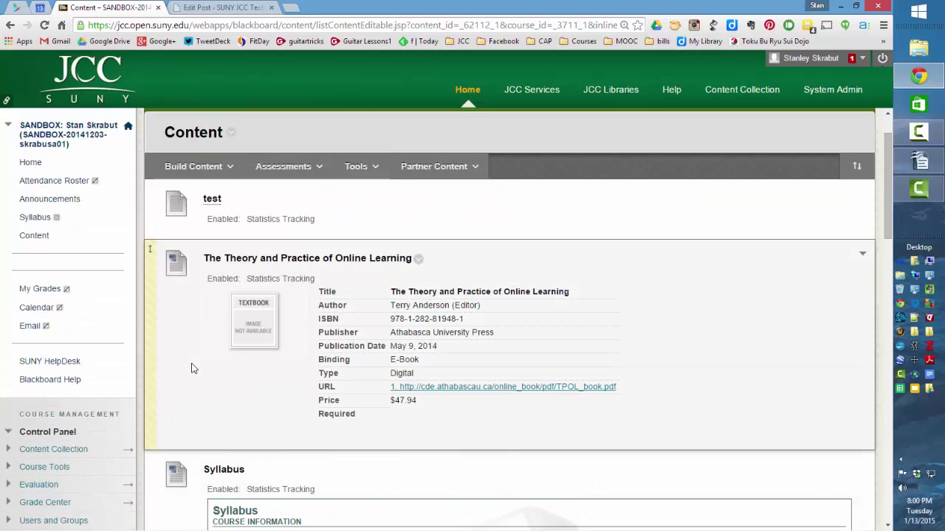